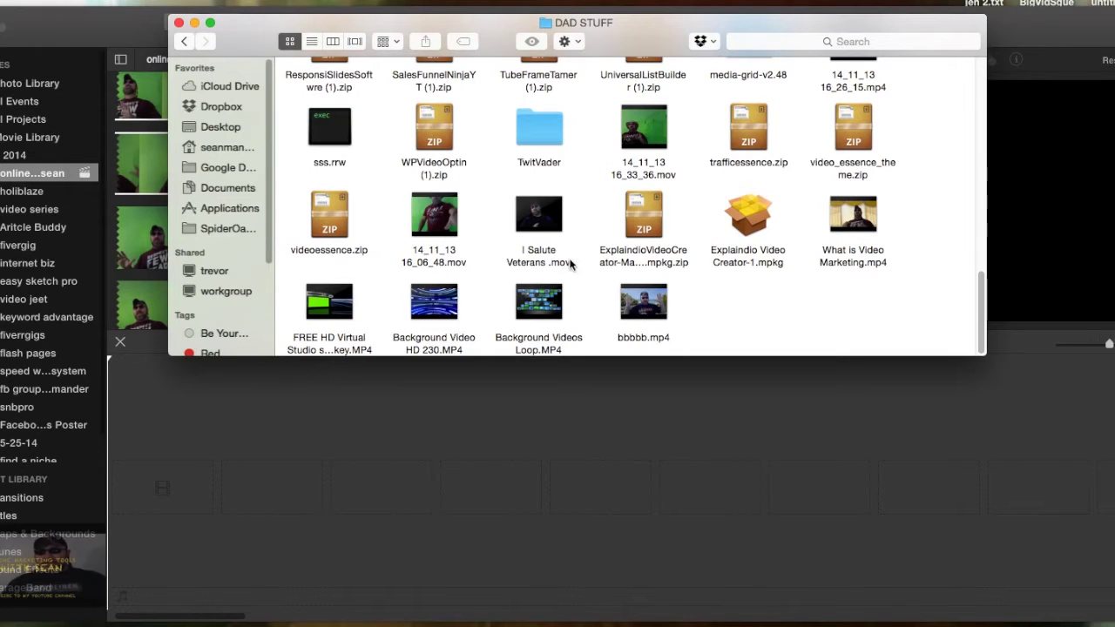
Place Background Video HD 230.MP4 on the empty timeline and append two more copies
{"action": "mouse_move", "coordinate": [449, 293]}
{"action": "left_click_drag", "start_coordinate": [449, 293], "coordinate": [174, 484]}
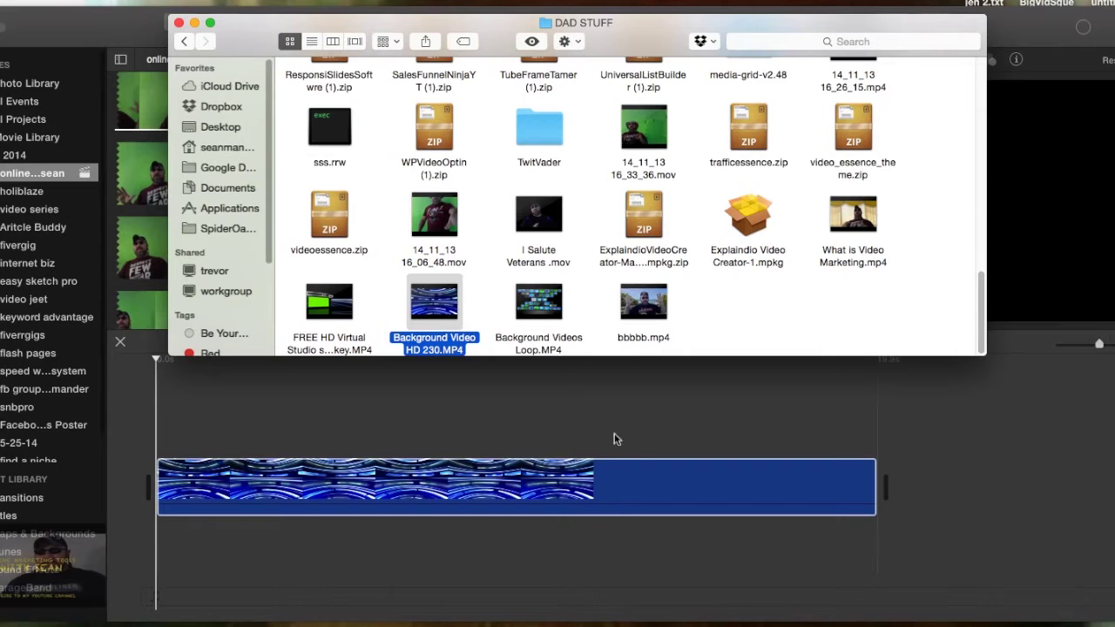
{"action": "left_click_drag", "start_coordinate": [435, 307], "coordinate": [902, 481]}
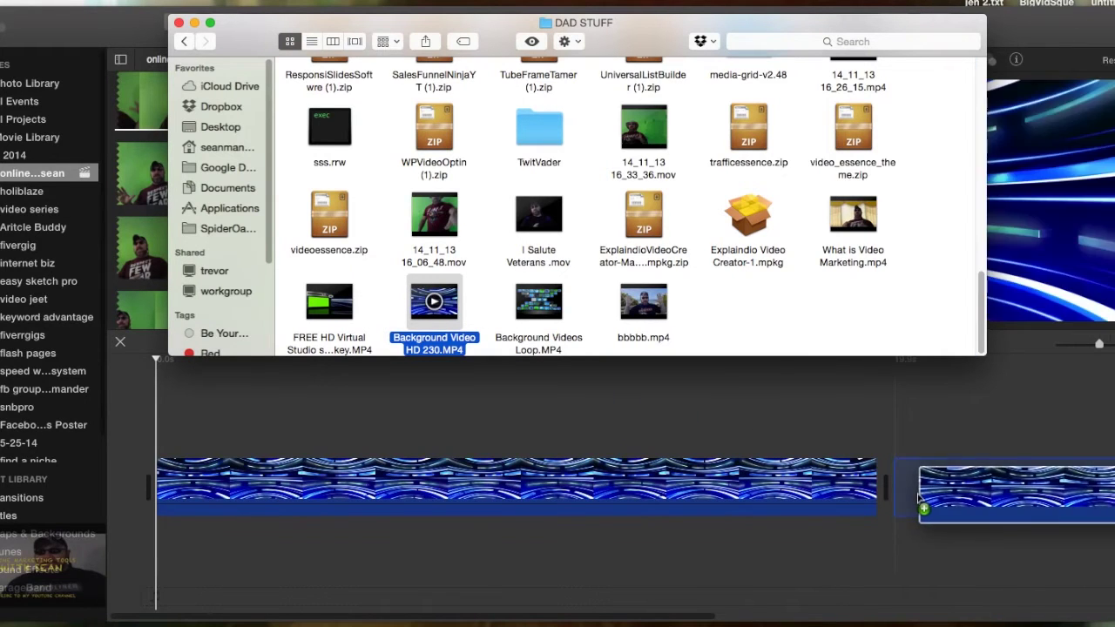
{"action": "left_click", "coordinate": [554, 621]}
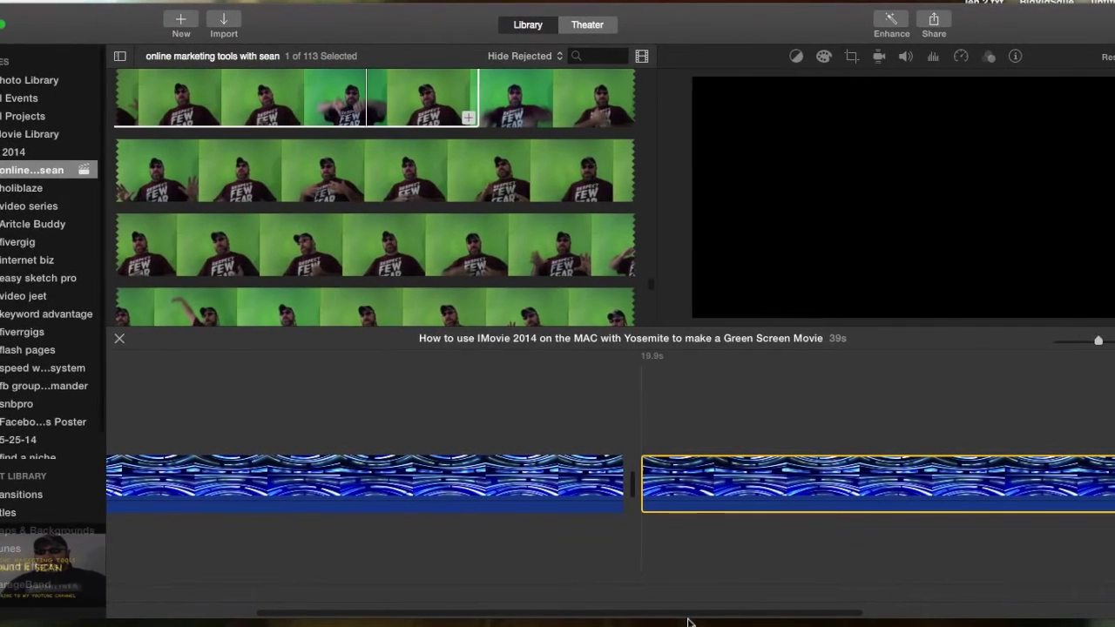
{"action": "left_click_drag", "start_coordinate": [706, 614], "coordinate": [987, 622]}
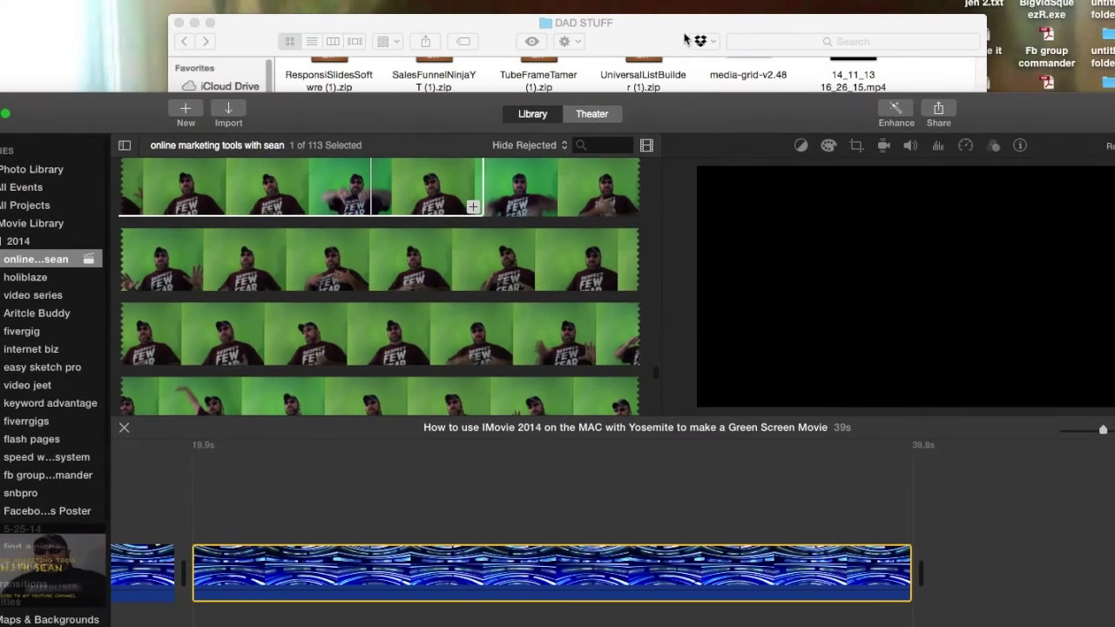
{"action": "left_click", "coordinate": [685, 39]}
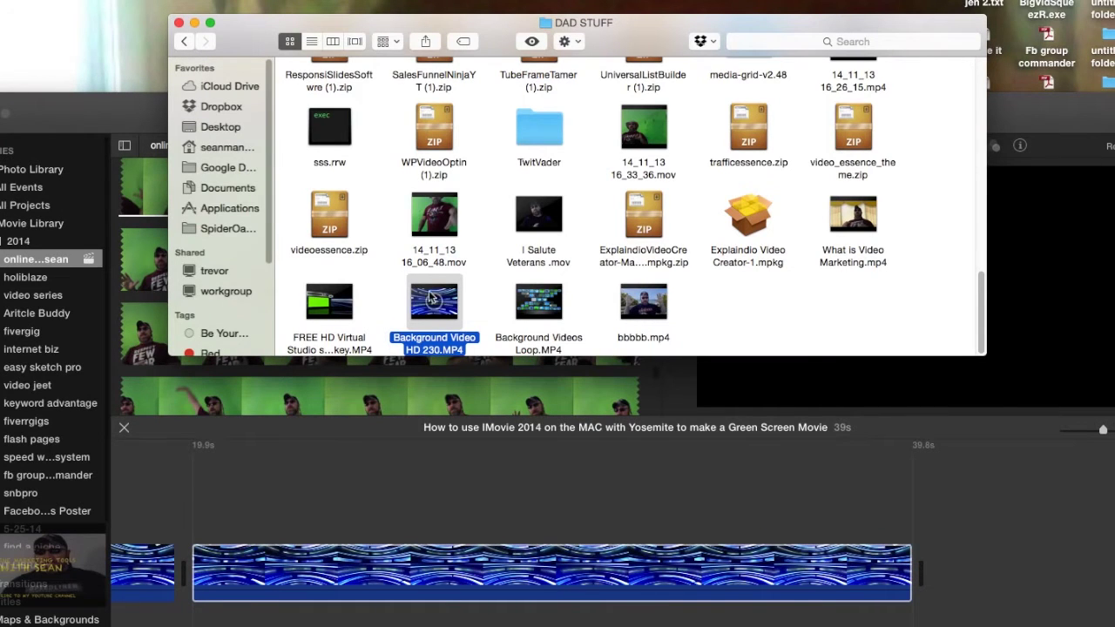
{"action": "left_click_drag", "start_coordinate": [433, 300], "coordinate": [935, 581]}
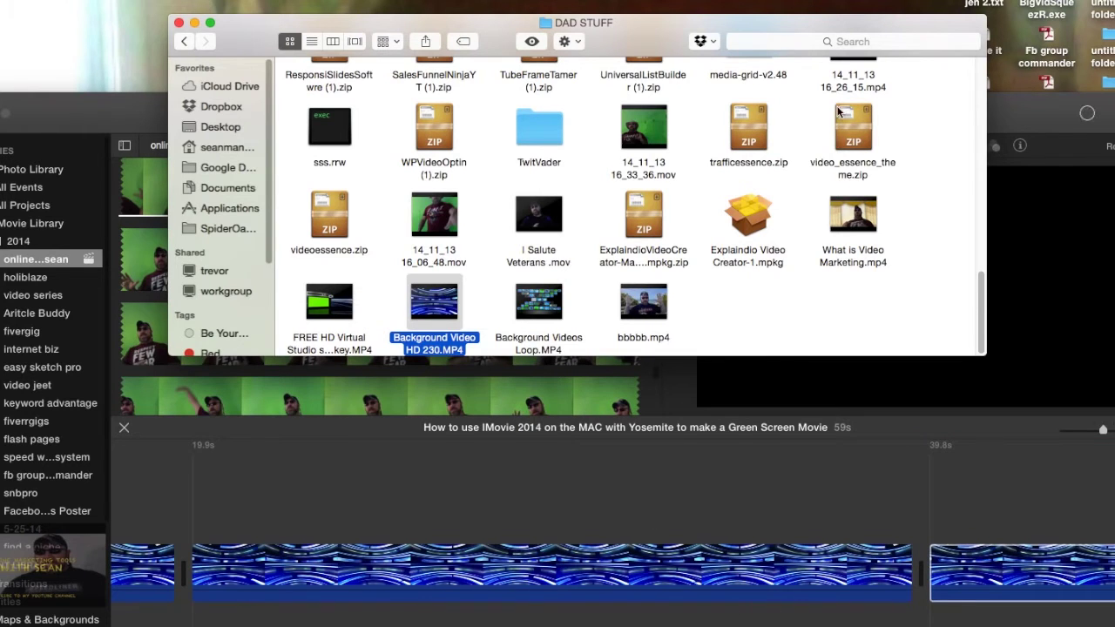
{"action": "double_click", "coordinate": [1030, 109]}
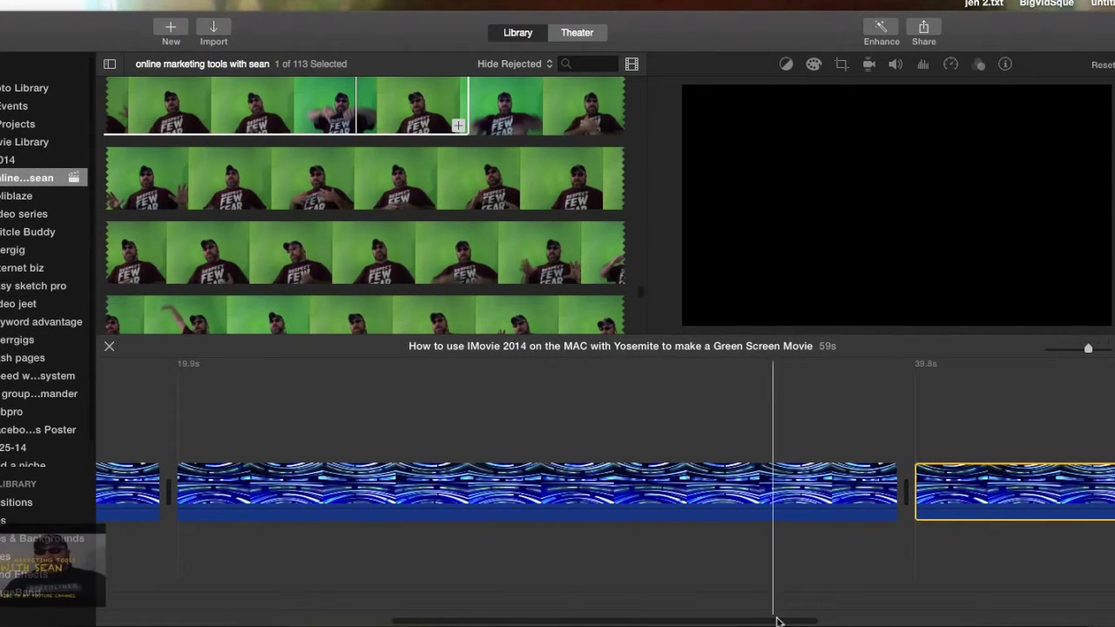
{"action": "left_click_drag", "start_coordinate": [804, 622], "coordinate": [1114, 601]}
Append two more copies of Background Video HD 230.MP4 to the end of the timeline
{"action": "double_click", "coordinate": [709, 27]}
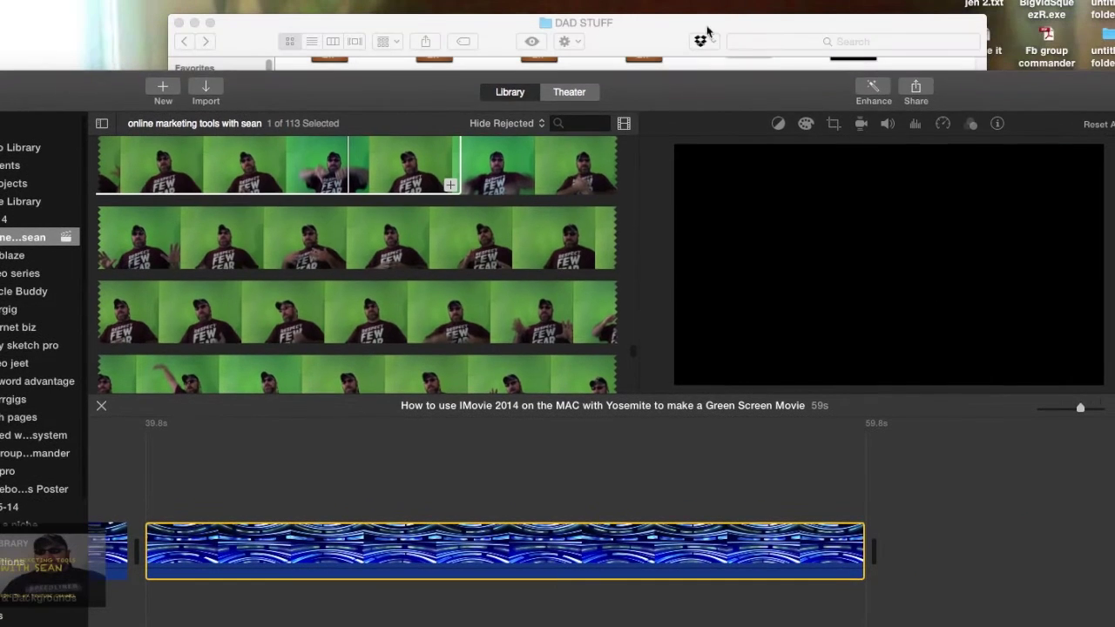
{"action": "left_click", "coordinate": [688, 33]}
{"action": "left_click_drag", "start_coordinate": [434, 300], "coordinate": [930, 536]}
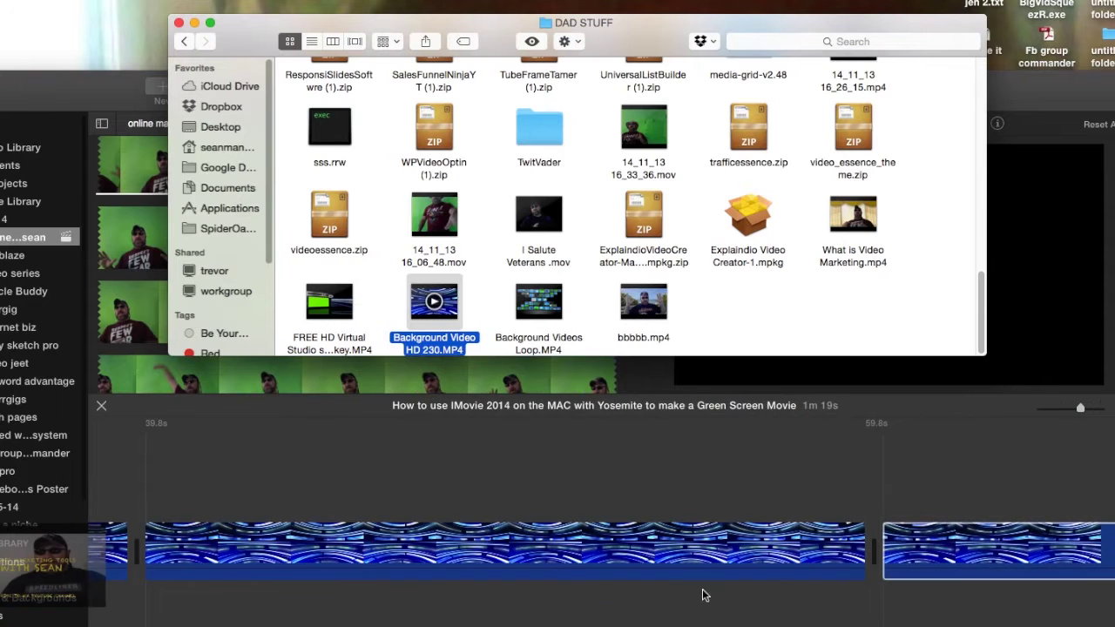
{"action": "left_click", "coordinate": [1036, 89]}
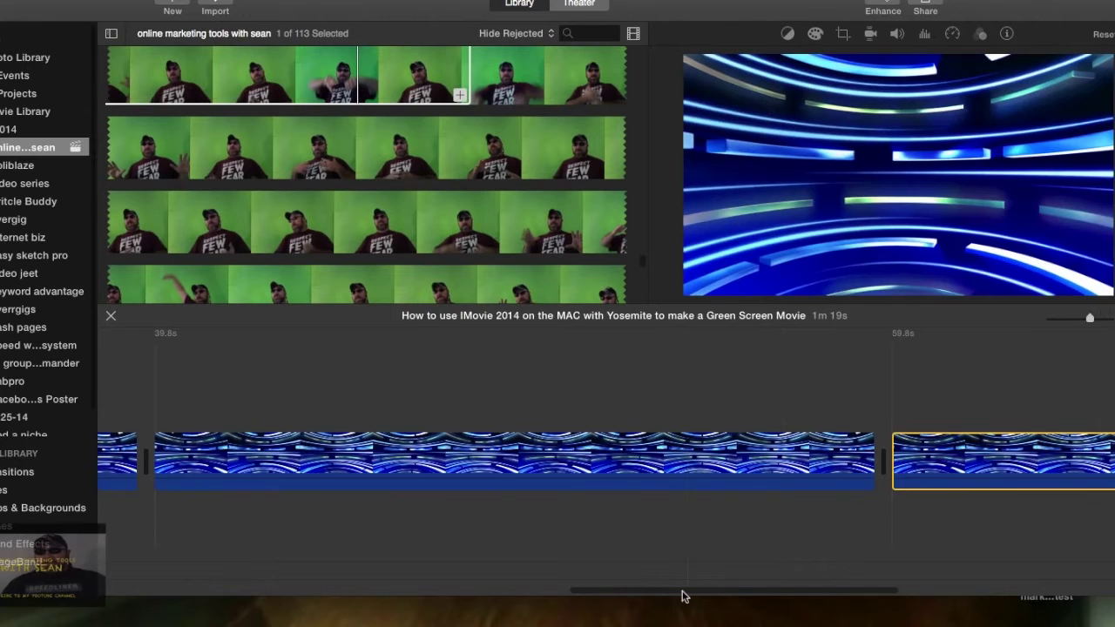
{"action": "left_click_drag", "start_coordinate": [684, 596], "coordinate": [988, 575]}
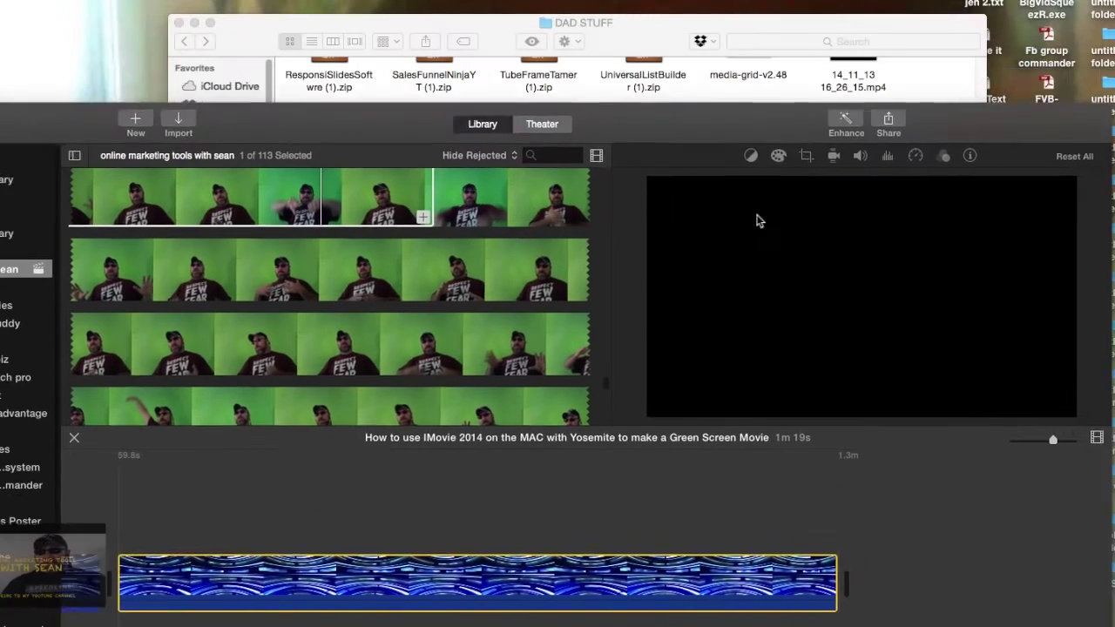
{"action": "left_click_drag", "start_coordinate": [757, 131], "coordinate": [732, 62]}
{"action": "left_click", "coordinate": [638, 29]}
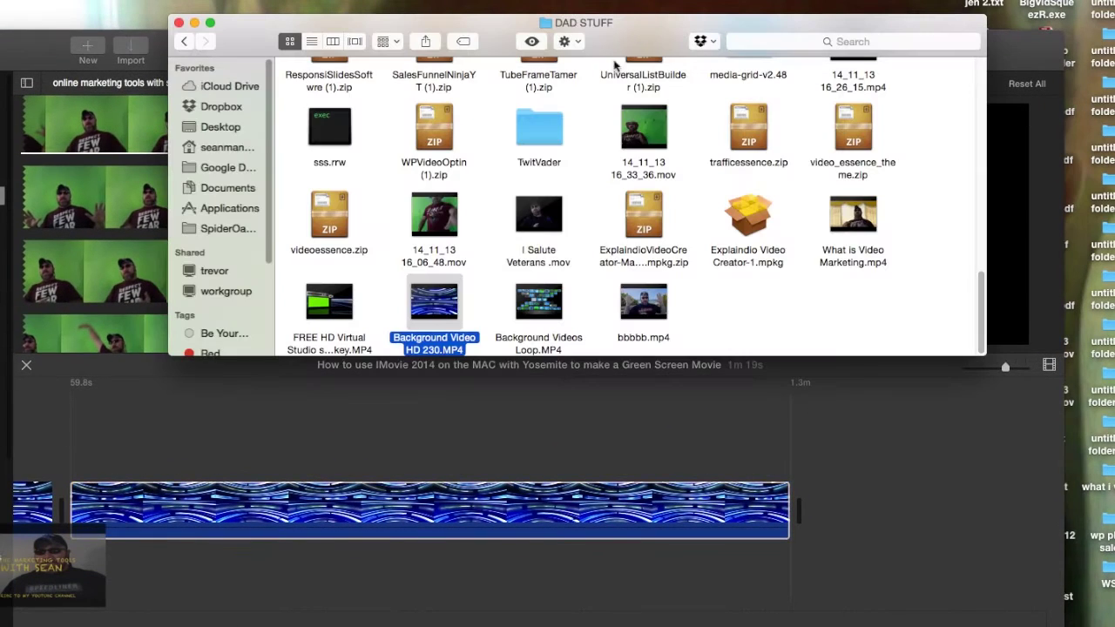
{"action": "left_click_drag", "start_coordinate": [450, 283], "coordinate": [784, 557]}
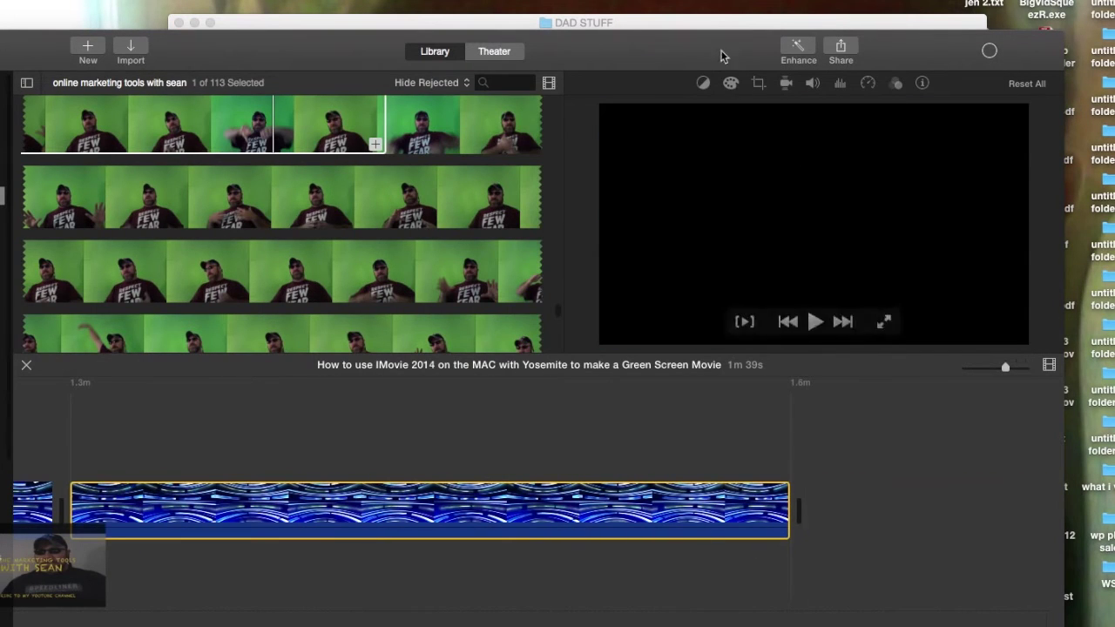
Append three final background copies, bringing the movie to 2m 39s
{"action": "left_click", "coordinate": [687, 27]}
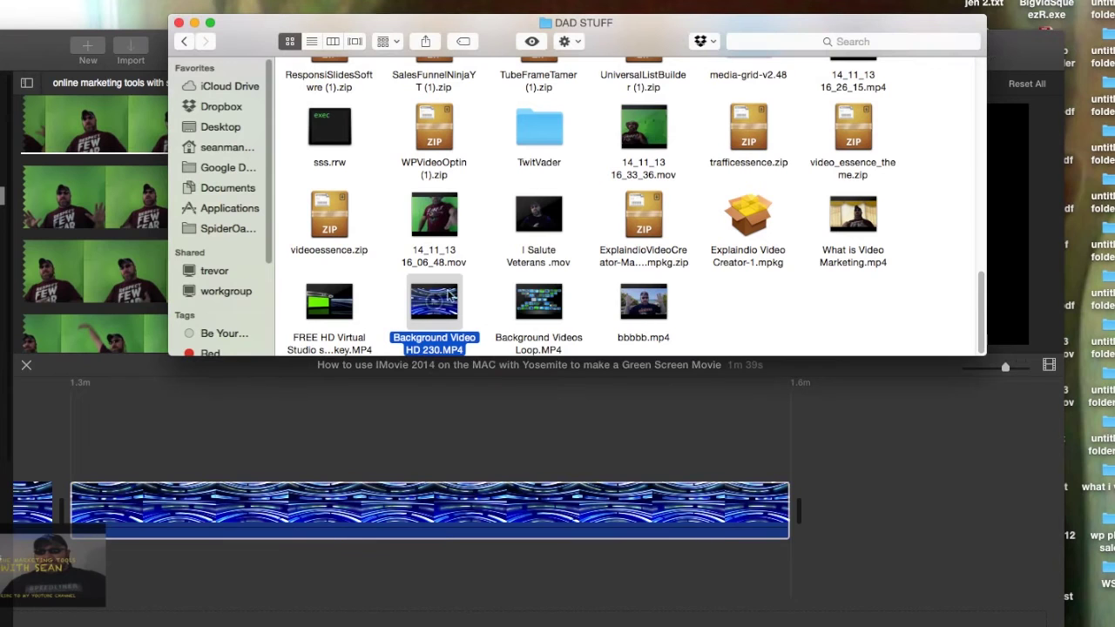
{"action": "left_click_drag", "start_coordinate": [438, 296], "coordinate": [806, 495]}
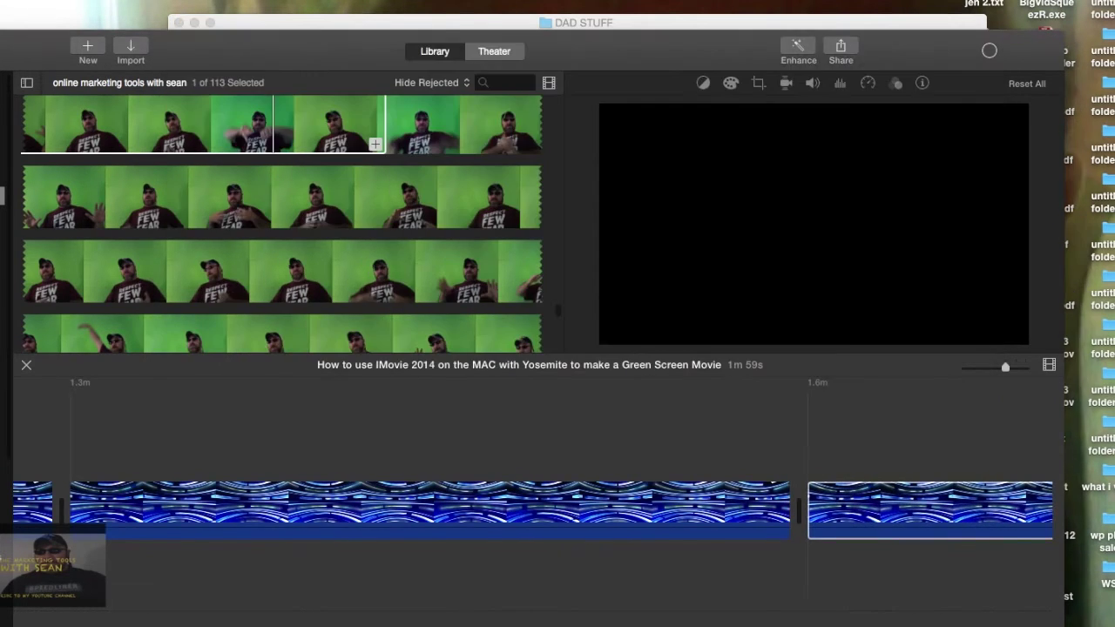
{"action": "scroll", "coordinate": [971, 453], "scroll_direction": "right", "scroll_amount": 10}
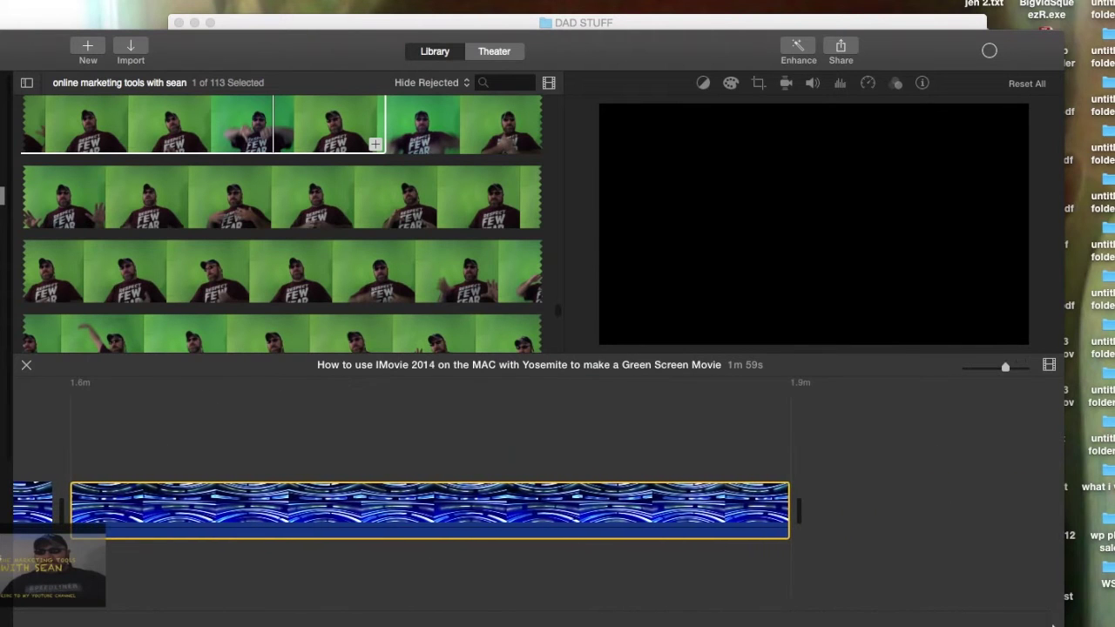
{"action": "left_click", "coordinate": [671, 23]}
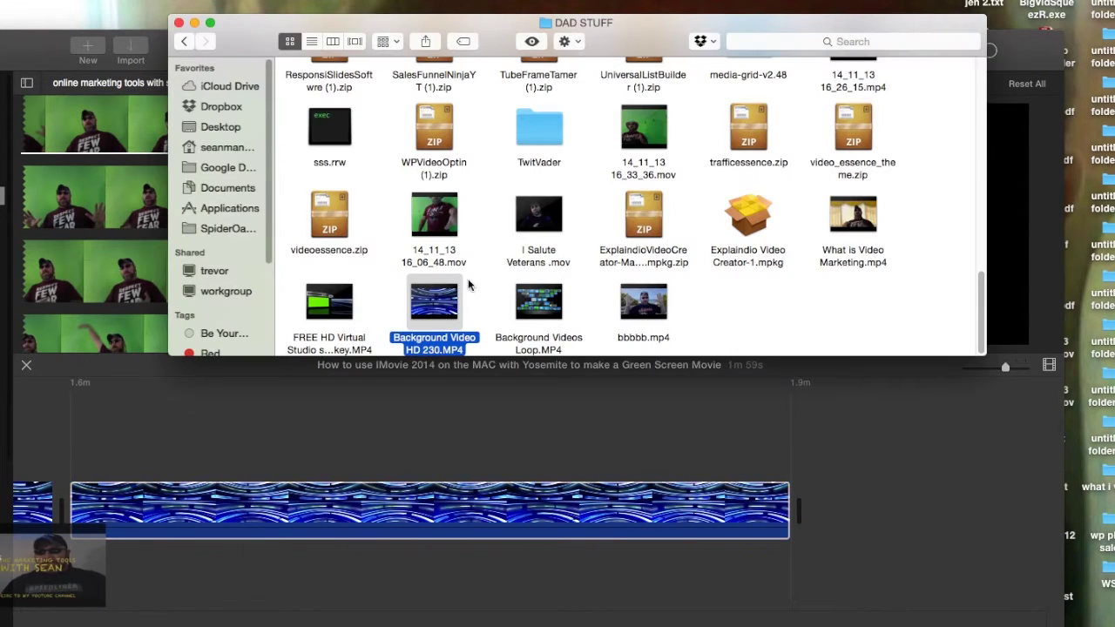
{"action": "left_click_drag", "start_coordinate": [439, 289], "coordinate": [806, 534]}
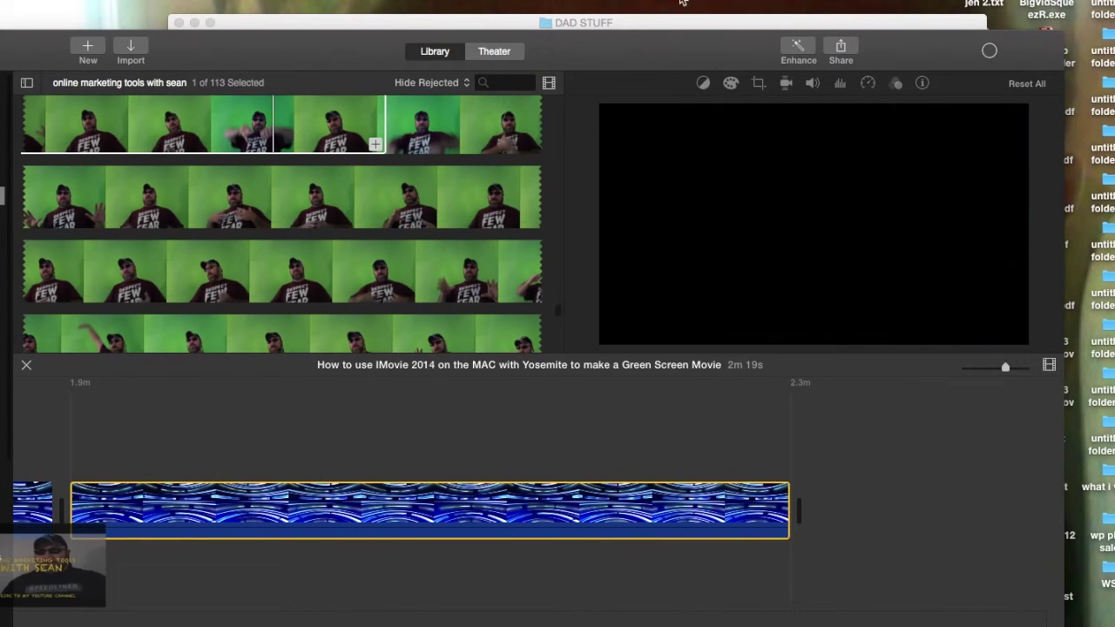
{"action": "left_click", "coordinate": [659, 24]}
{"action": "left_click_drag", "start_coordinate": [436, 295], "coordinate": [824, 502]}
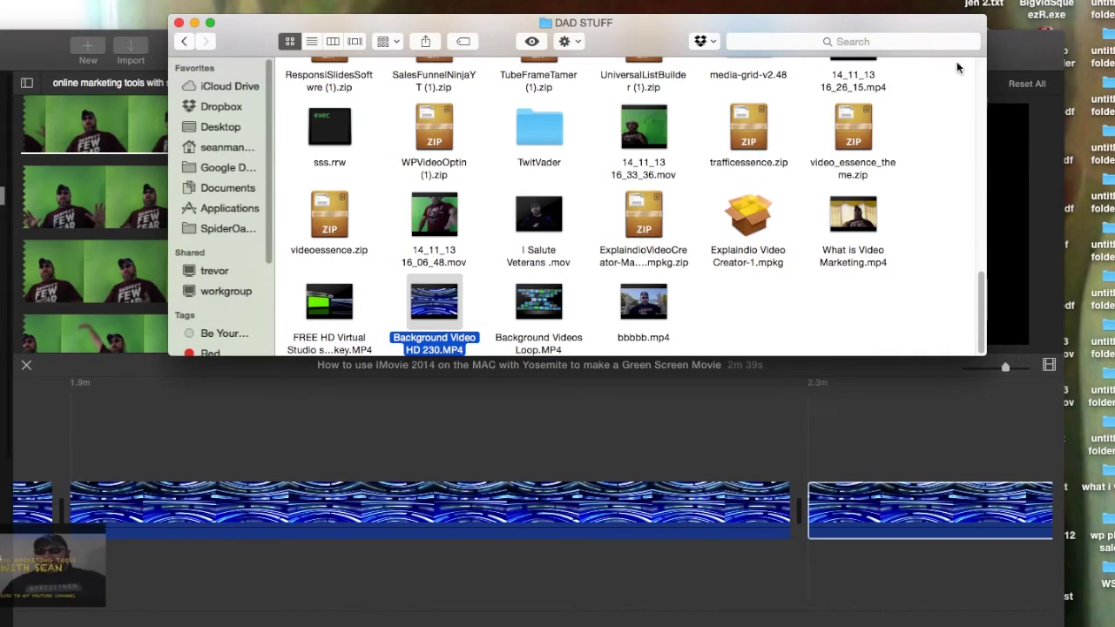
{"action": "left_click", "coordinate": [1026, 39]}
Scroll the timeline back to 0.0s and select green-screen clip 14_11_14 12_44_53 in the third row
{"action": "double_click", "coordinate": [971, 39]}
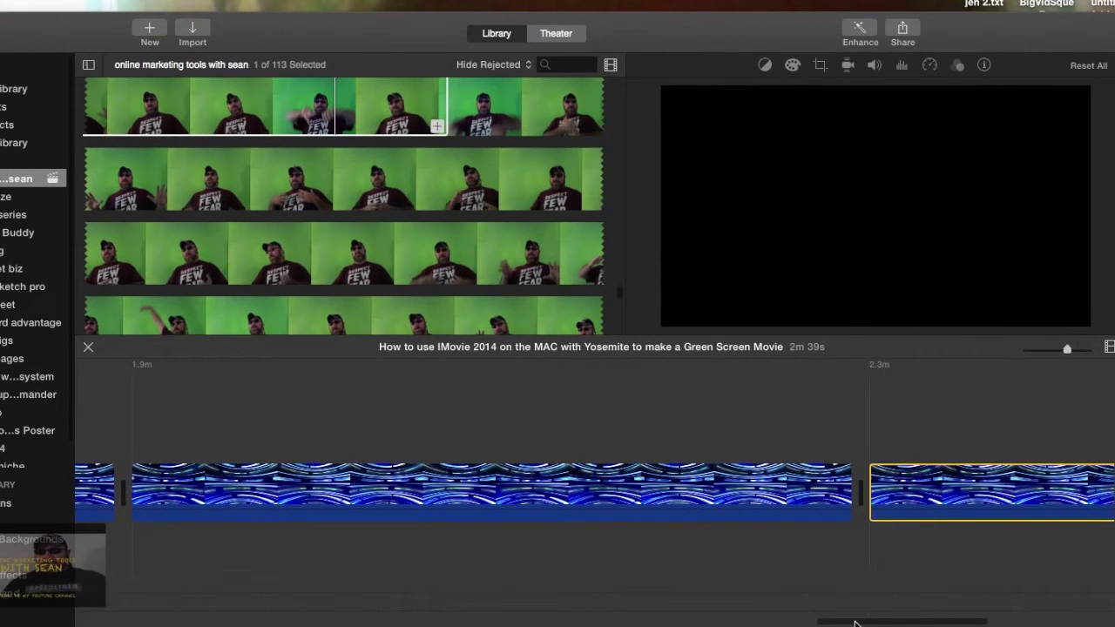
{"action": "scroll", "coordinate": [854, 619], "scroll_direction": "left", "scroll_amount": 5}
{"action": "scroll", "coordinate": [754, 619], "scroll_direction": "left", "scroll_amount": 7}
{"action": "scroll", "coordinate": [522, 488], "scroll_direction": "left", "scroll_amount": 15}
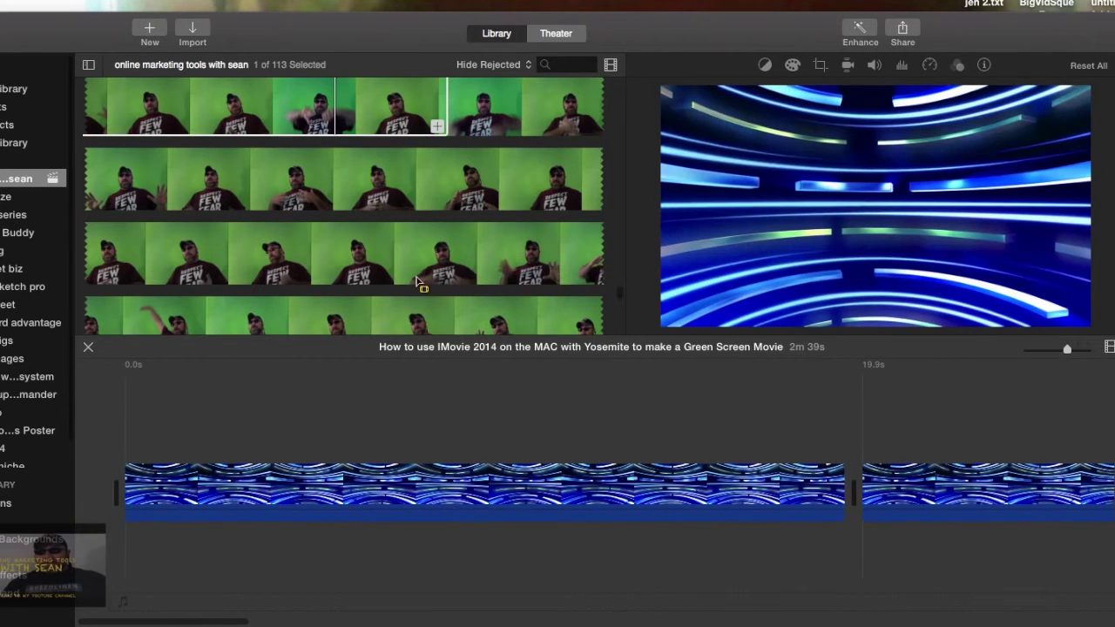
{"action": "scroll", "coordinate": [426, 296], "scroll_direction": "up", "scroll_amount": 5}
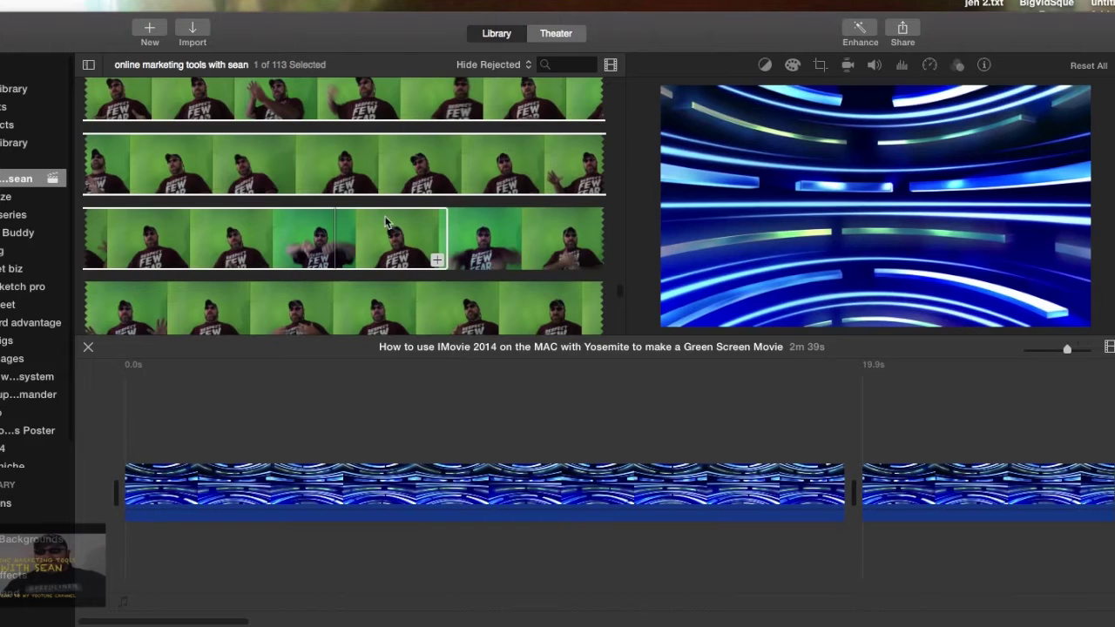
{"action": "scroll", "coordinate": [398, 272], "scroll_direction": "down", "scroll_amount": 2}
{"action": "scroll", "coordinate": [398, 272], "scroll_direction": "up", "scroll_amount": 2}
{"action": "left_click", "coordinate": [399, 264]}
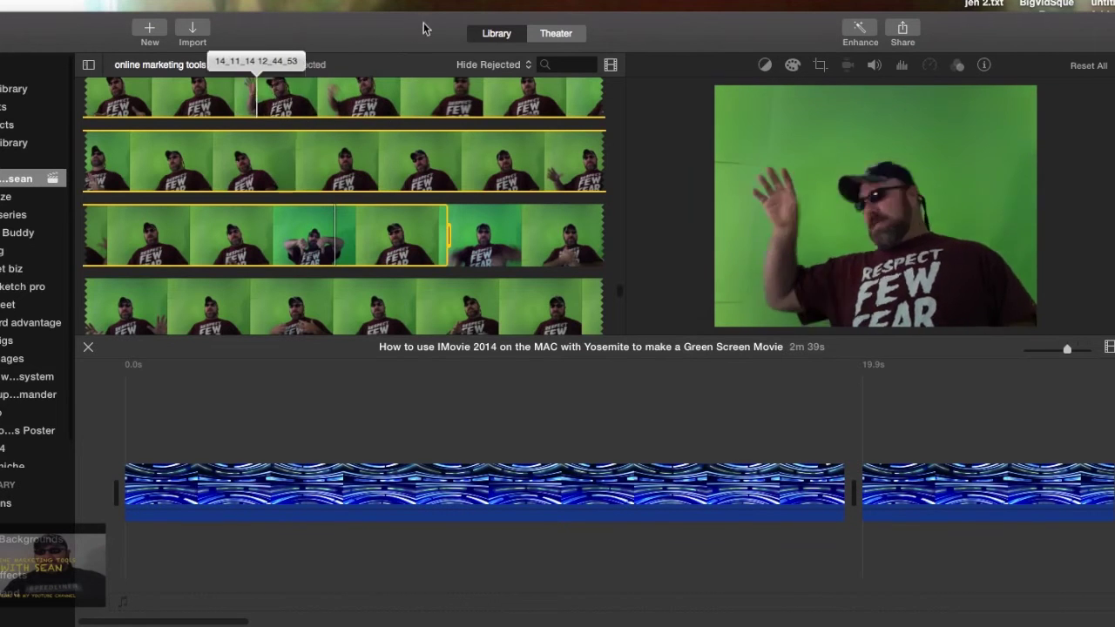
Place the green-screen clip above the blue background at the movie's start
{"action": "scroll", "coordinate": [348, 96], "scroll_direction": "up", "scroll_amount": 1}
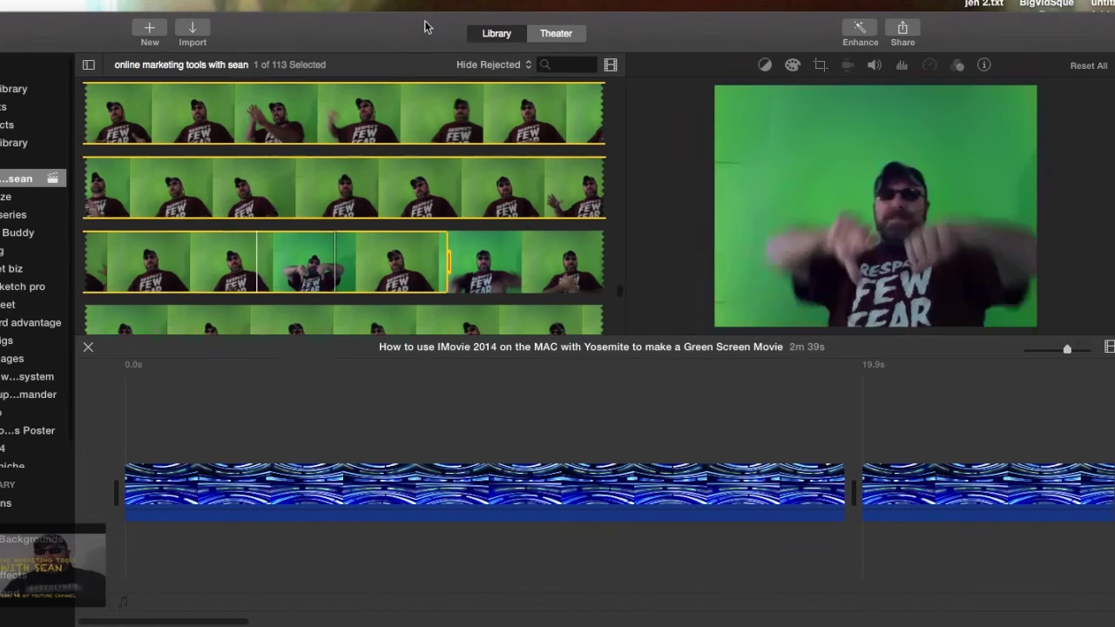
{"action": "left_click", "coordinate": [310, 174]}
{"action": "left_click_drag", "start_coordinate": [298, 261], "coordinate": [137, 444]}
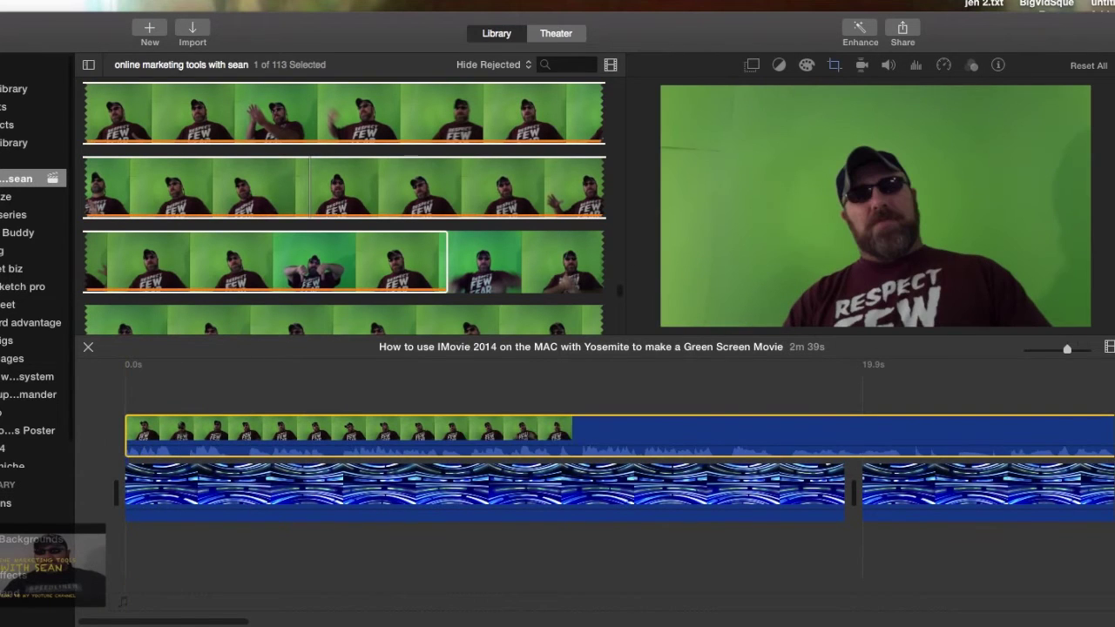
Delete the extra background clip and trim the blue background to end with the footage at 2m 17s
{"action": "scroll", "coordinate": [621, 614], "scroll_direction": "right", "scroll_amount": 5}
{"action": "scroll", "coordinate": [621, 614], "scroll_direction": "right", "scroll_amount": 5}
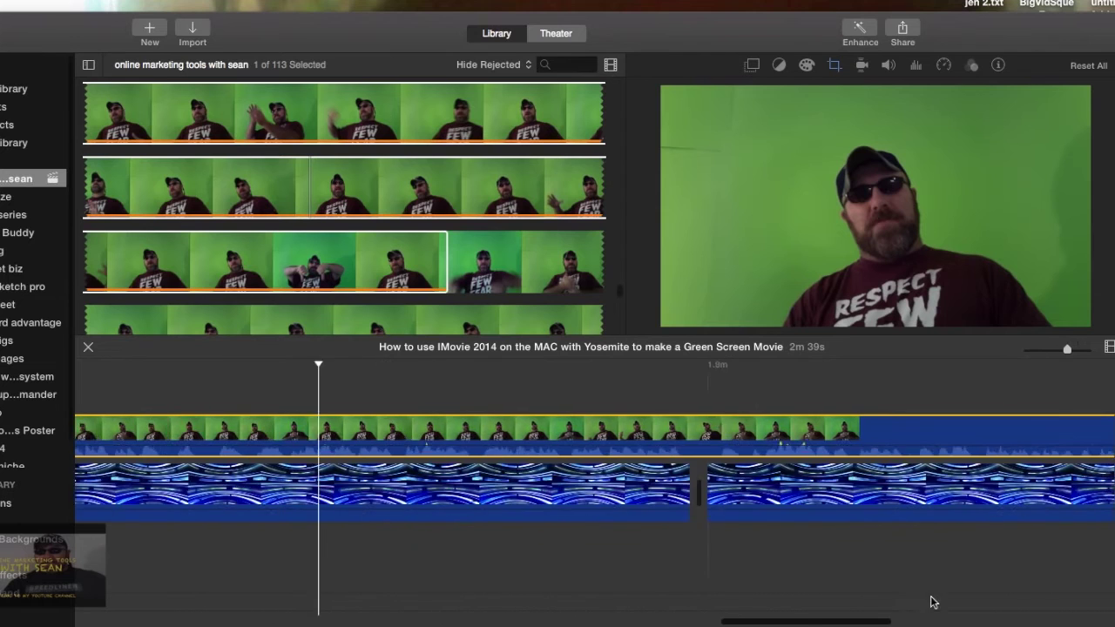
{"action": "scroll", "coordinate": [932, 602], "scroll_direction": "right", "scroll_amount": 15}
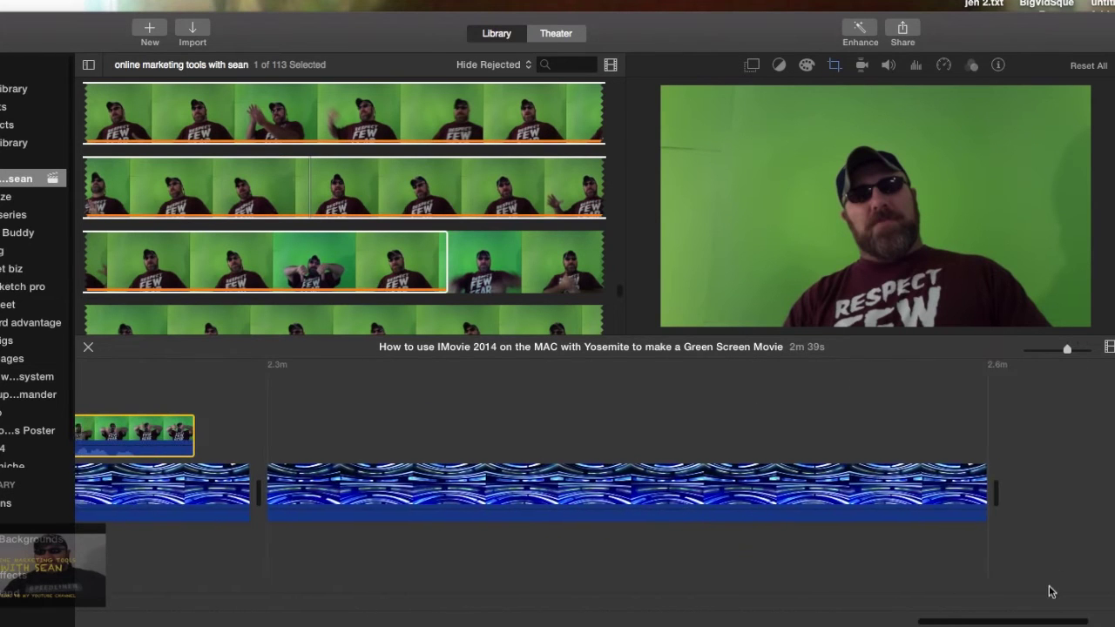
{"action": "scroll", "coordinate": [941, 505], "scroll_direction": "left", "scroll_amount": 3}
{"action": "left_click", "coordinate": [938, 502]}
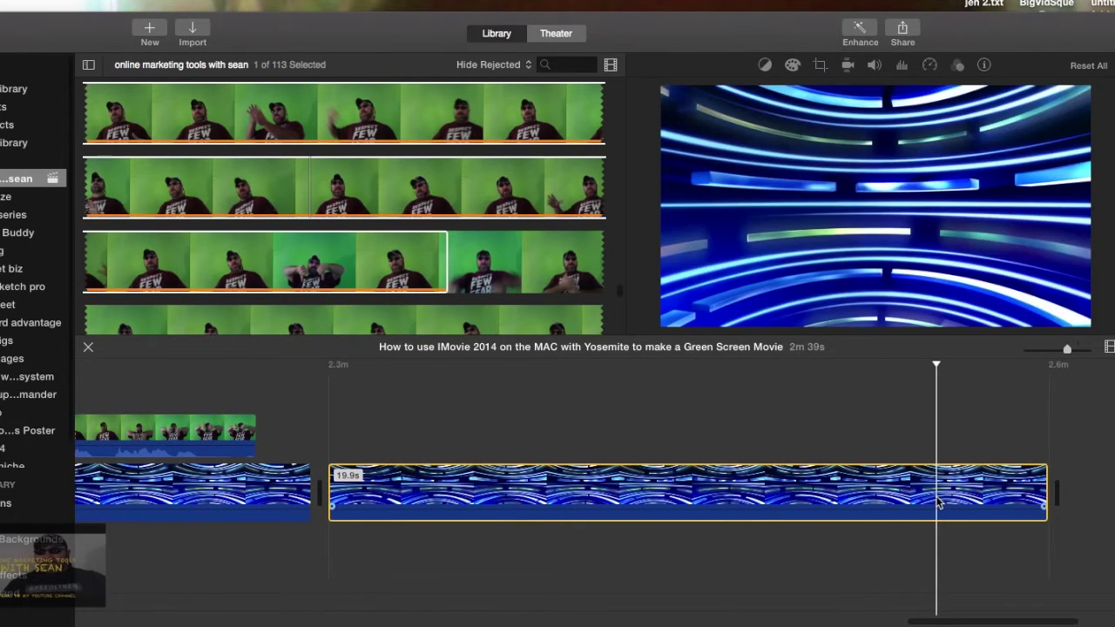
{"action": "key", "text": "Delete"}
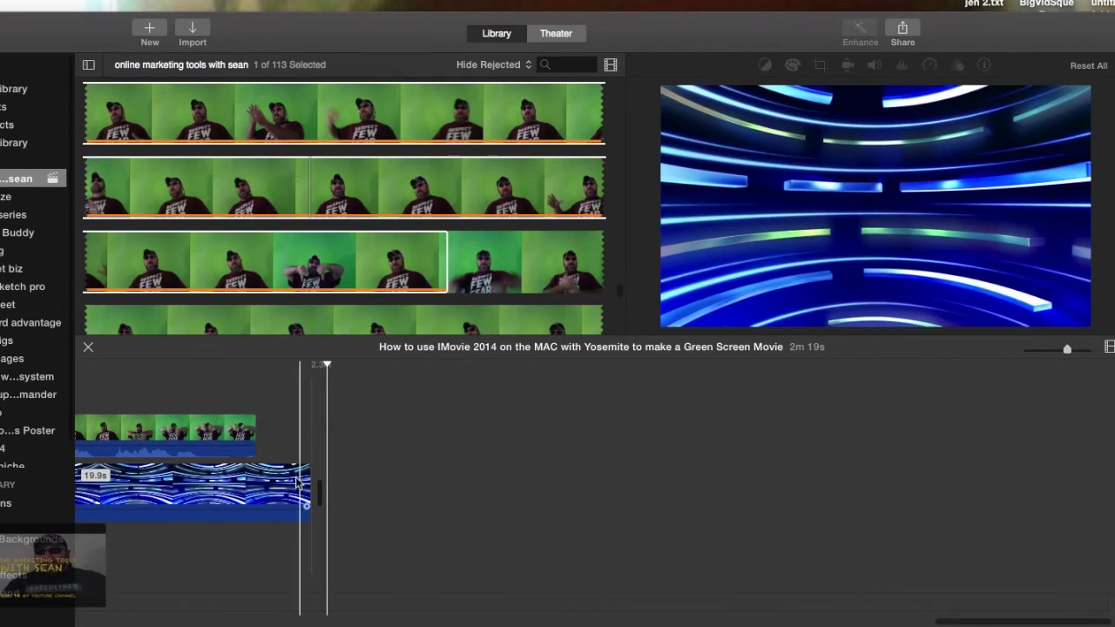
{"action": "left_click_drag", "start_coordinate": [306, 482], "coordinate": [252, 478]}
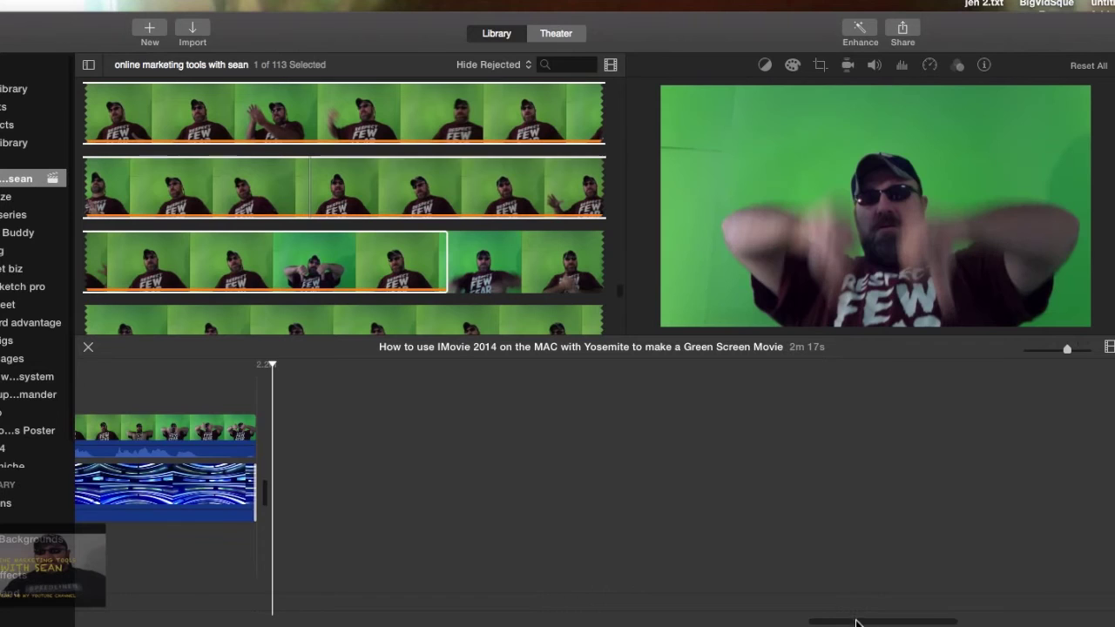
{"action": "left_click_drag", "start_coordinate": [855, 622], "coordinate": [77, 613]}
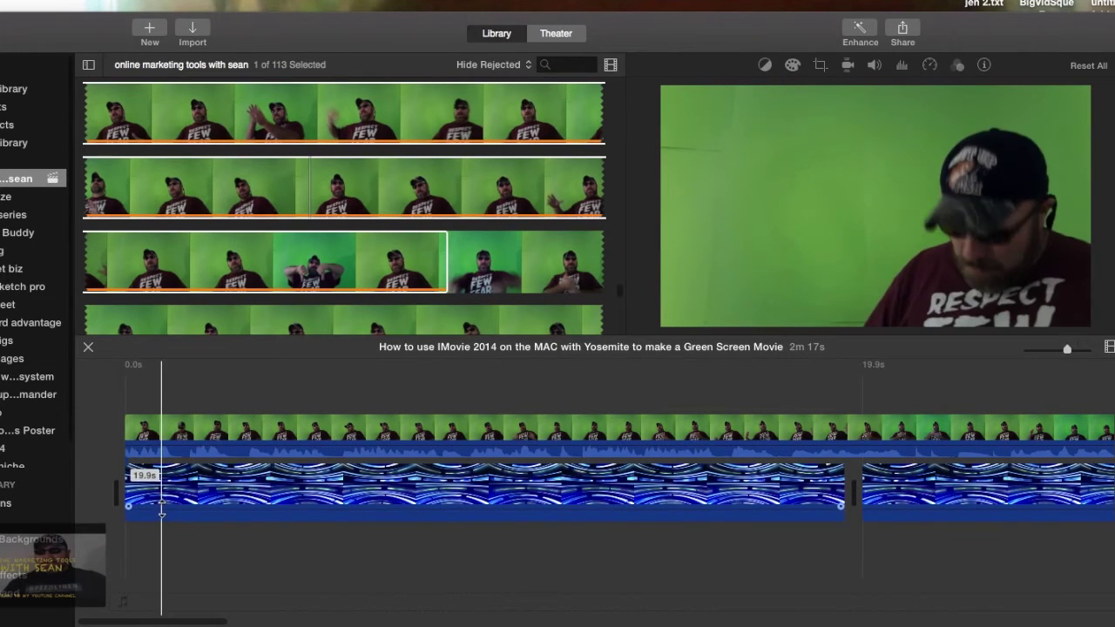
{"action": "key", "text": "space"}
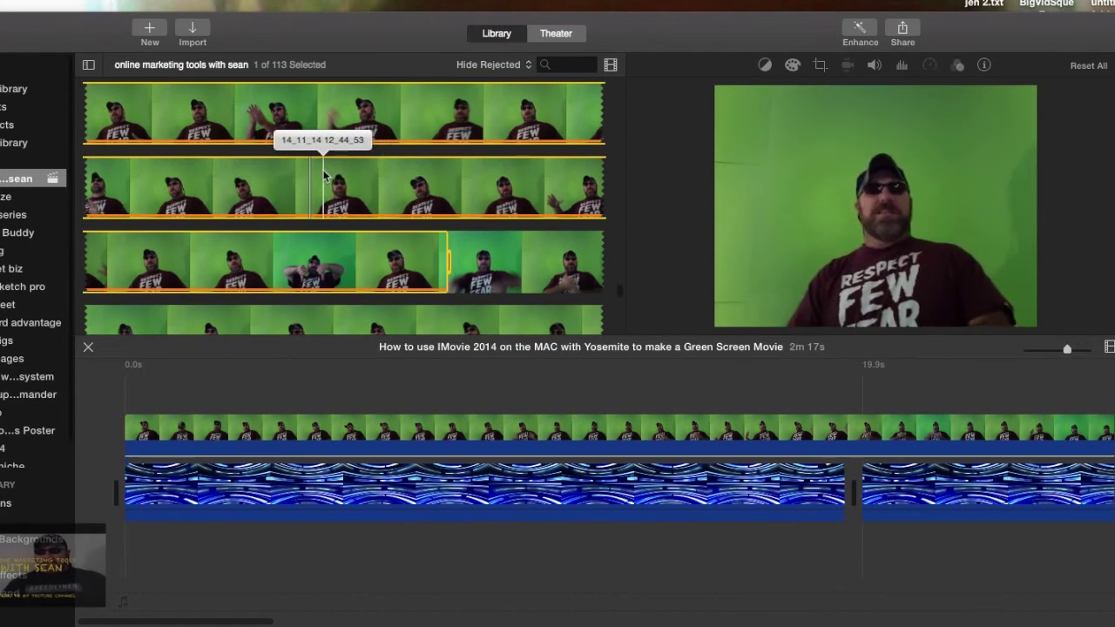
Set the green-screen clip's video overlay style to Green/Blue Screen
{"action": "left_click", "coordinate": [540, 436]}
{"action": "left_click", "coordinate": [540, 436]}
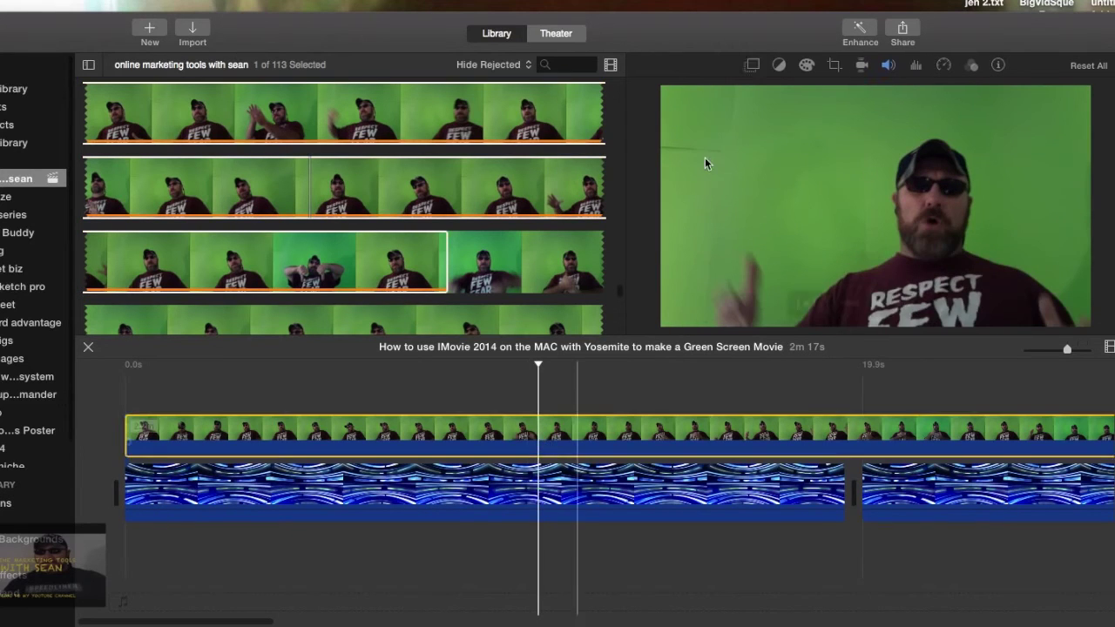
{"action": "left_click", "coordinate": [754, 65]}
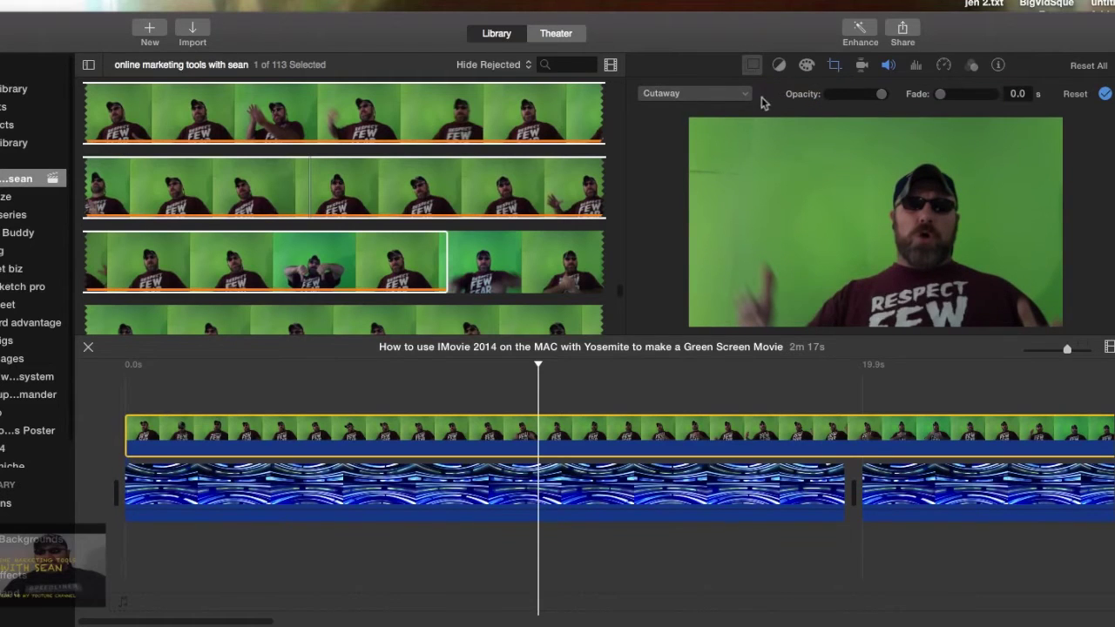
{"action": "left_click", "coordinate": [746, 95]}
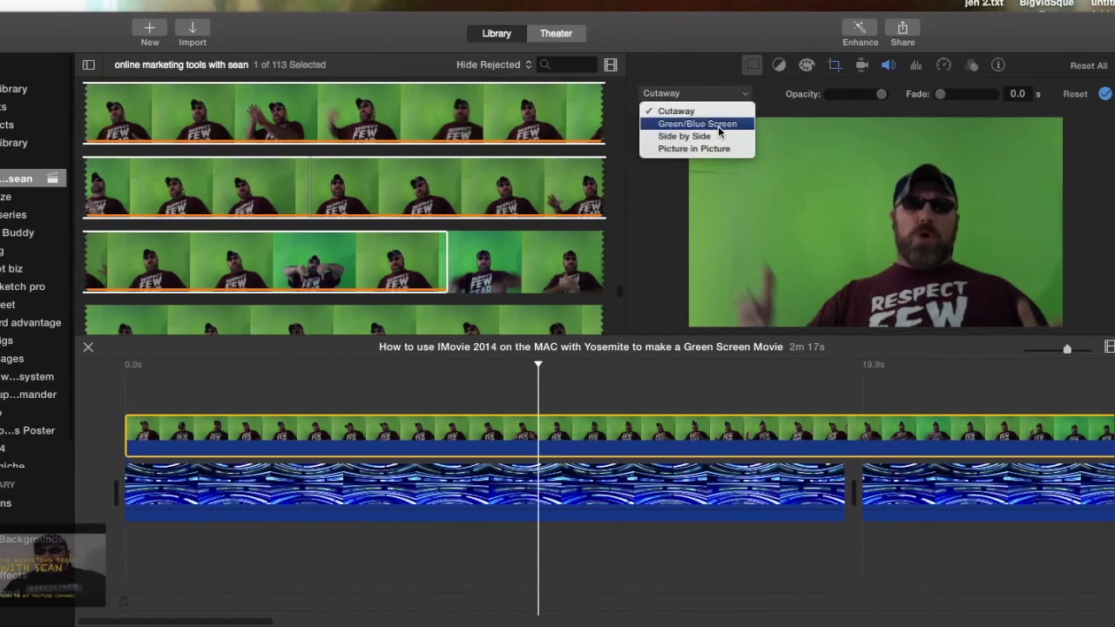
{"action": "left_click", "coordinate": [718, 125]}
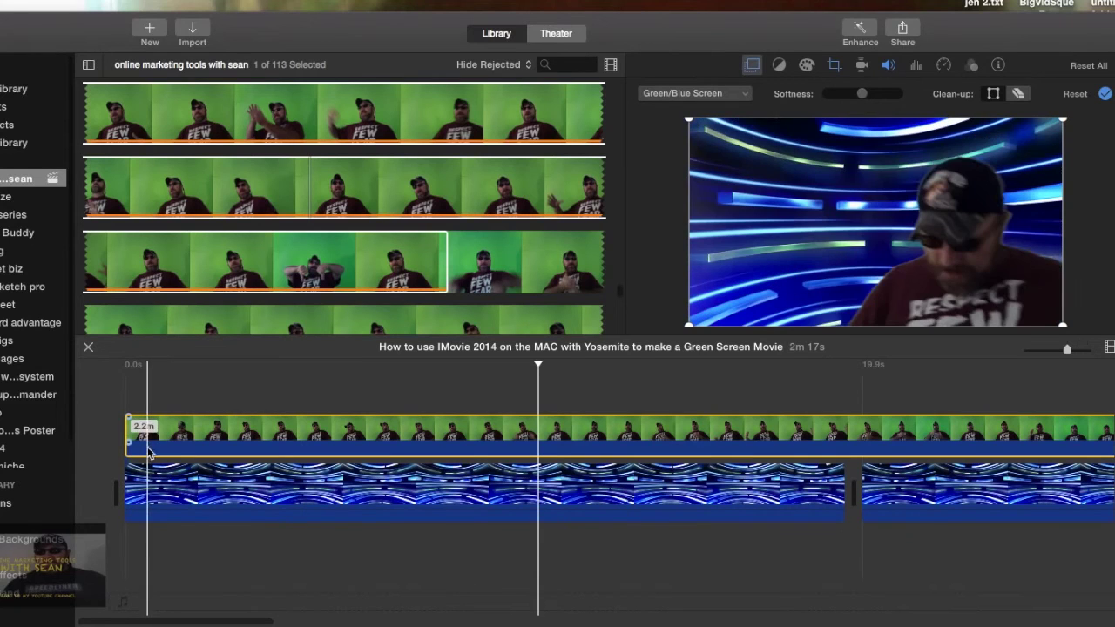
Drag the green-screen clip's volume line in the timeline, aiming for 20%
{"action": "mouse_move", "coordinate": [150, 448]}
{"action": "left_mouse_down"}
{"action": "mouse_move", "coordinate": [146, 426]}
{"action": "mouse_move", "coordinate": [146, 440]}
{"action": "left_mouse_up"}
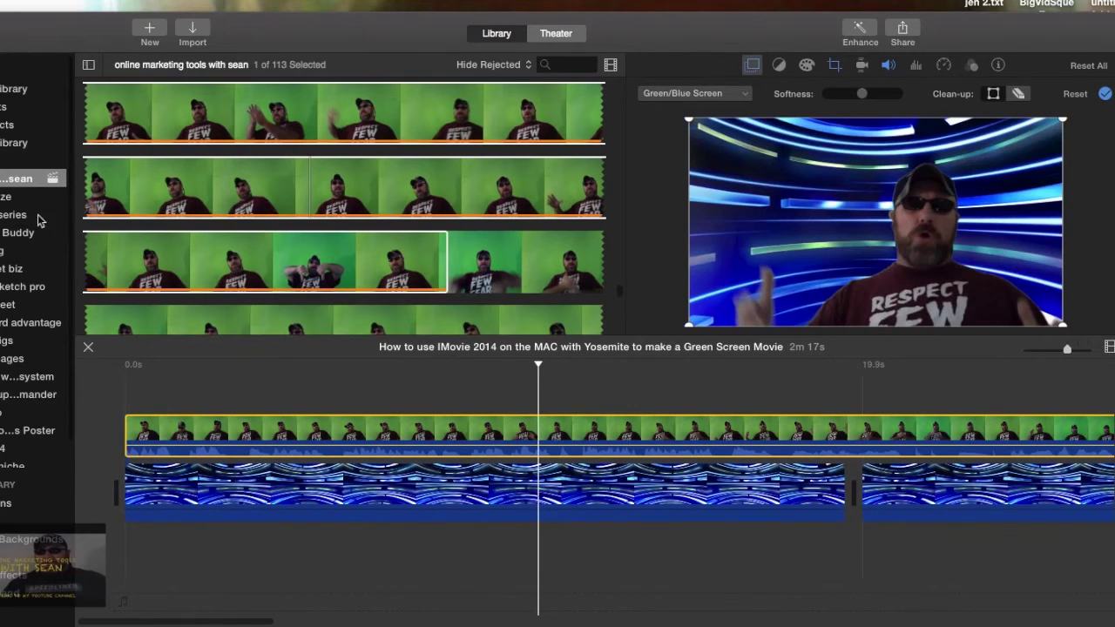
Open Sound Effects and scroll down to the News, Neon and iReport theme jingles
{"action": "scroll", "coordinate": [38, 218], "scroll_direction": "down", "scroll_amount": 1}
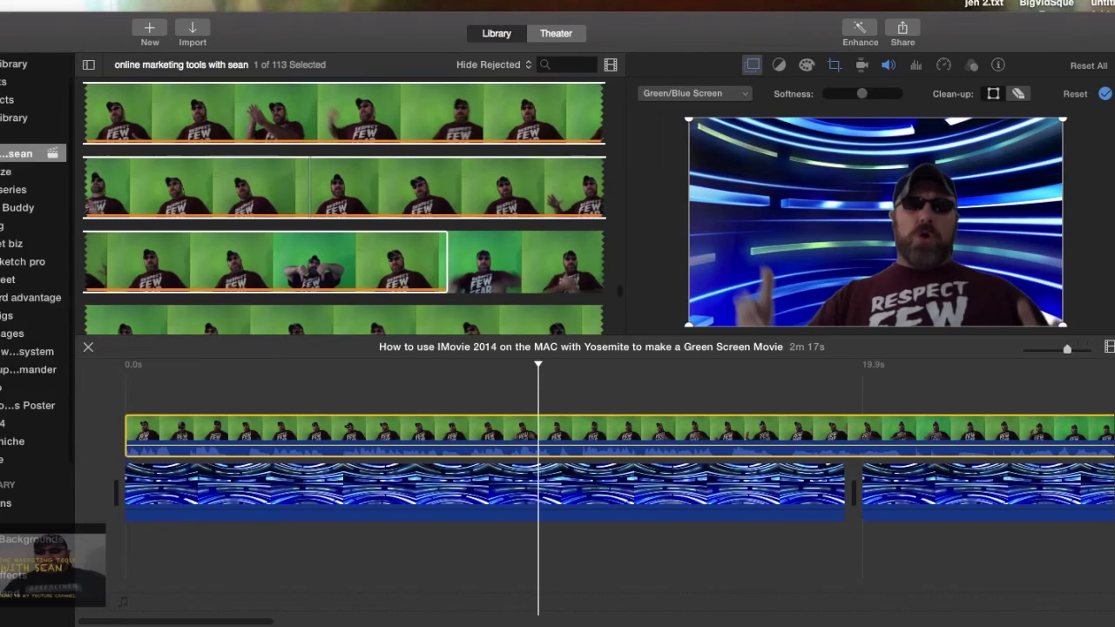
{"action": "key", "text": "super+Tab"}
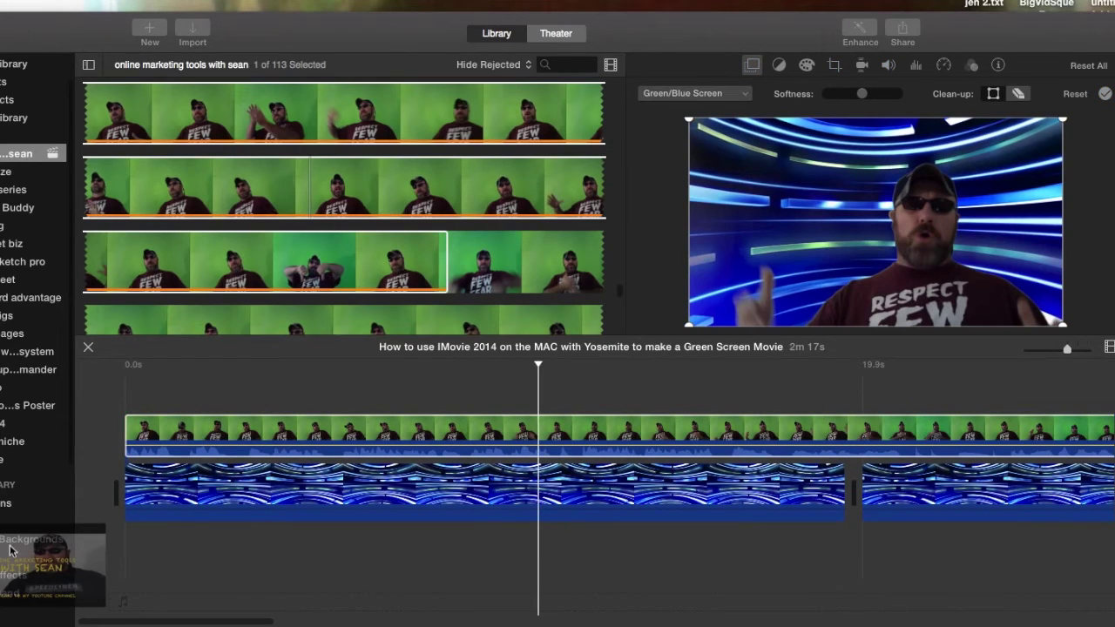
{"action": "left_click_drag", "start_coordinate": [11, 549], "coordinate": [10, 424]}
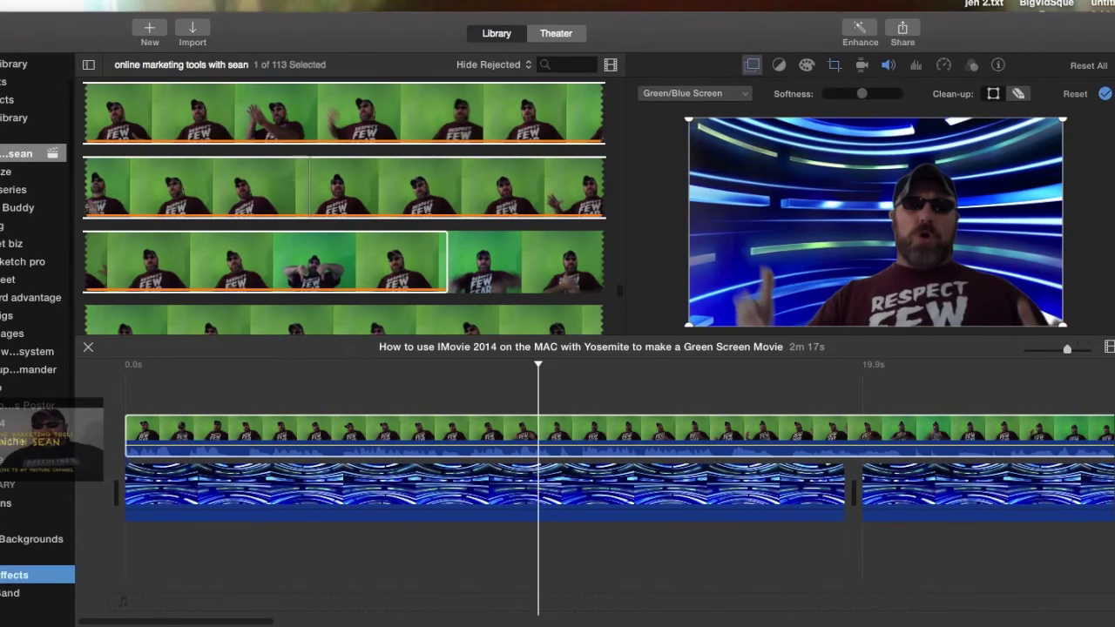
{"action": "left_click", "coordinate": [13, 575]}
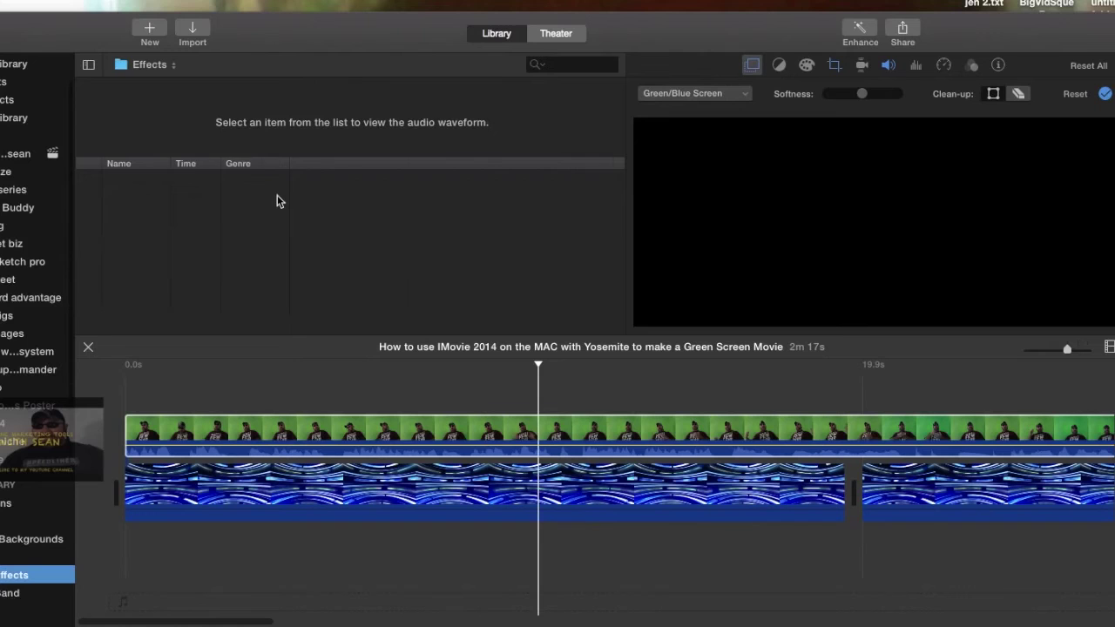
{"action": "type", "text": "cro"}
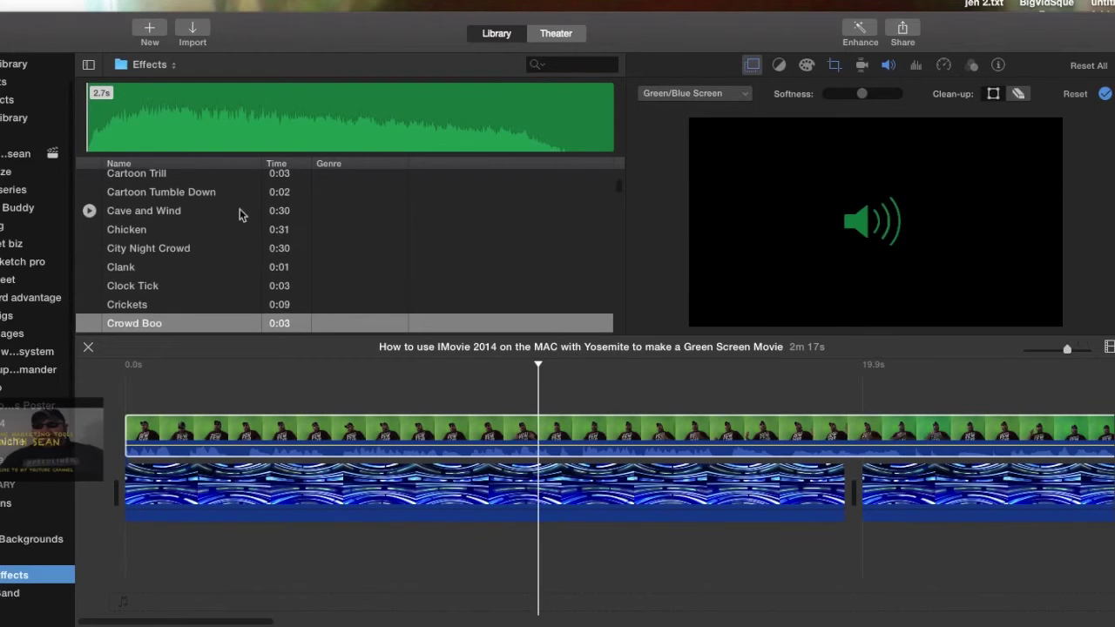
{"action": "scroll", "coordinate": [241, 215], "scroll_direction": "down", "scroll_amount": 10}
{"action": "scroll", "coordinate": [242, 215], "scroll_direction": "down", "scroll_amount": 20}
{"action": "scroll", "coordinate": [241, 215], "scroll_direction": "down", "scroll_amount": 8}
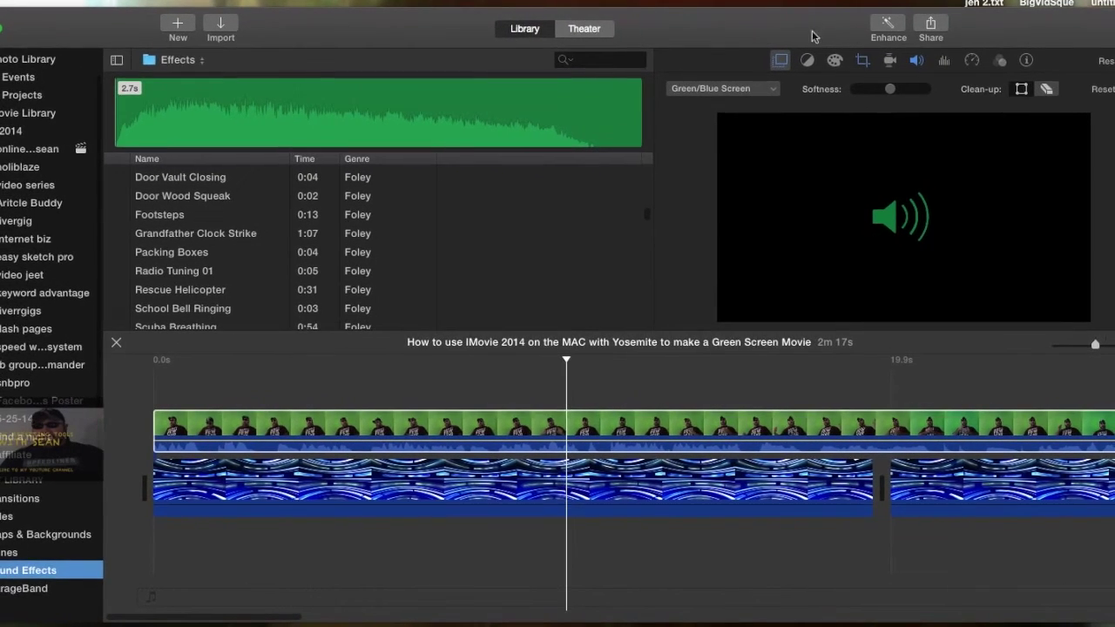
{"action": "scroll", "coordinate": [244, 264], "scroll_direction": "down", "scroll_amount": 5}
{"action": "scroll", "coordinate": [243, 264], "scroll_direction": "down", "scroll_amount": 12}
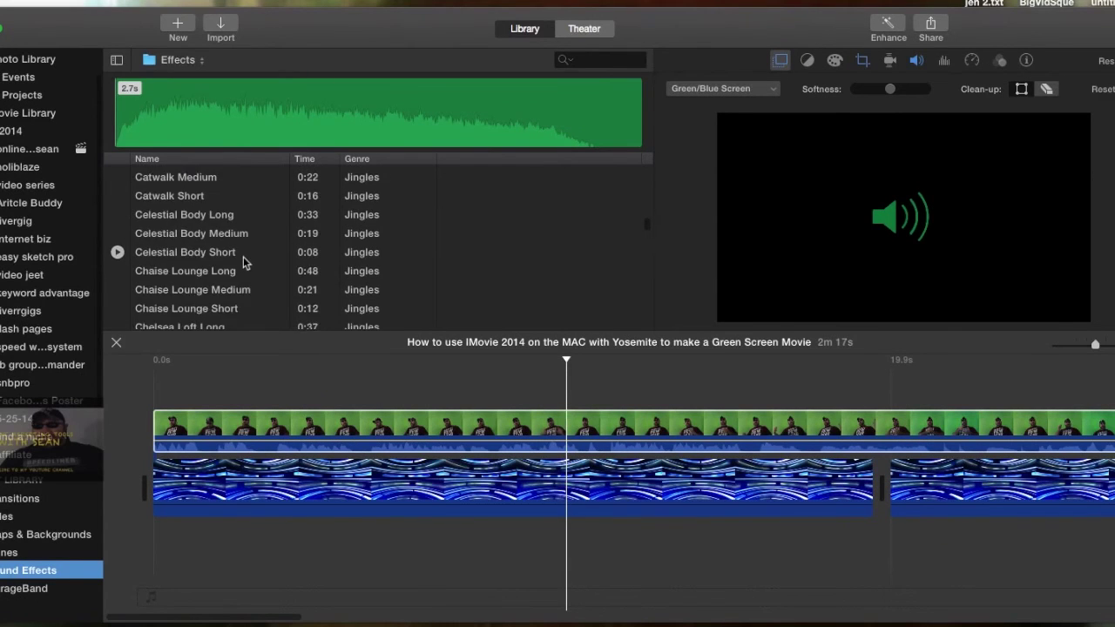
{"action": "scroll", "coordinate": [244, 264], "scroll_direction": "down", "scroll_amount": 15}
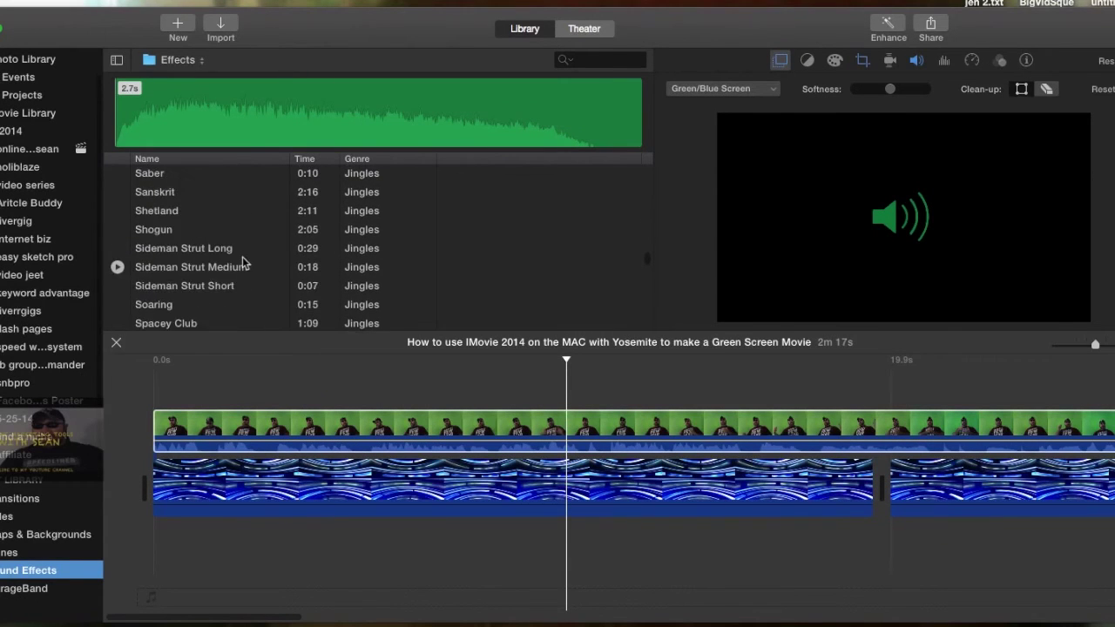
{"action": "scroll", "coordinate": [244, 264], "scroll_direction": "down", "scroll_amount": 12}
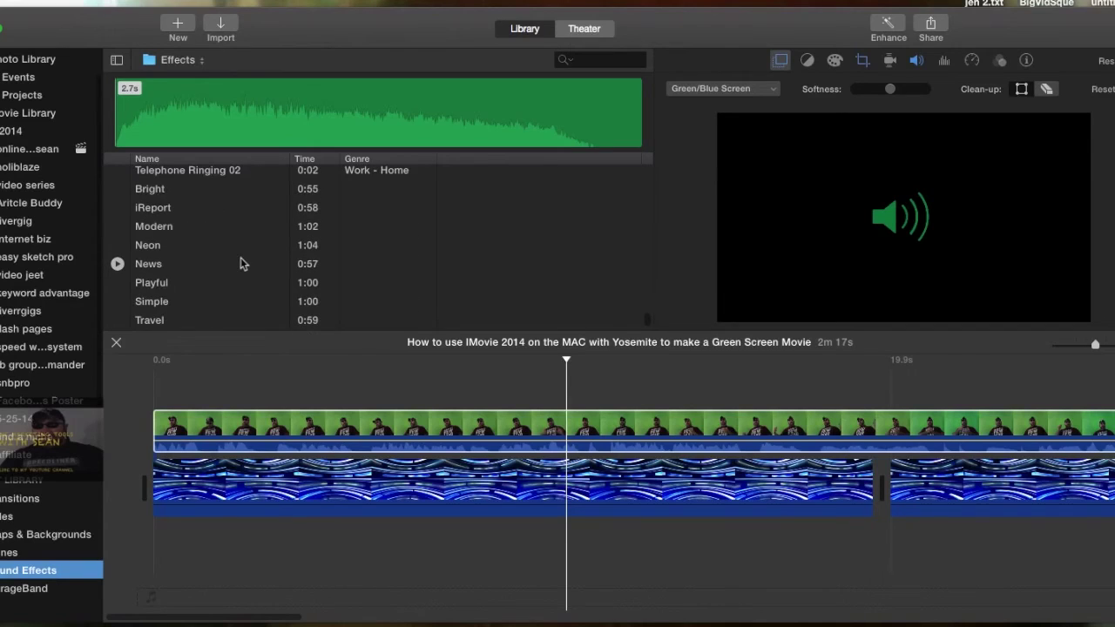
Preview the News and iReport jingles, then add News under the movie's start
{"action": "left_click", "coordinate": [118, 264]}
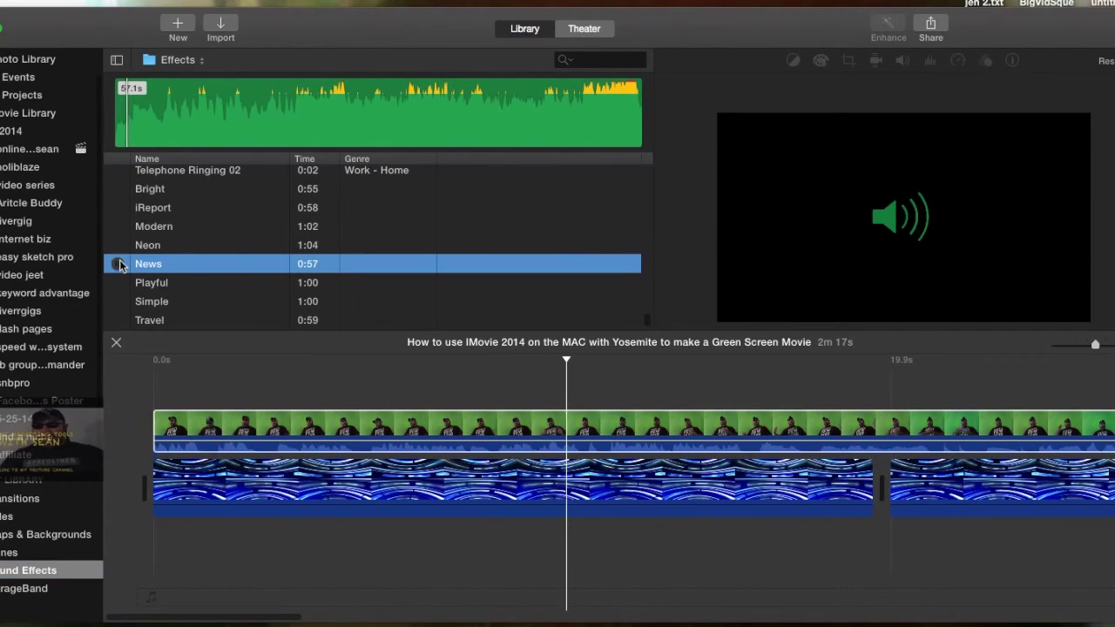
{"action": "left_click", "coordinate": [117, 209]}
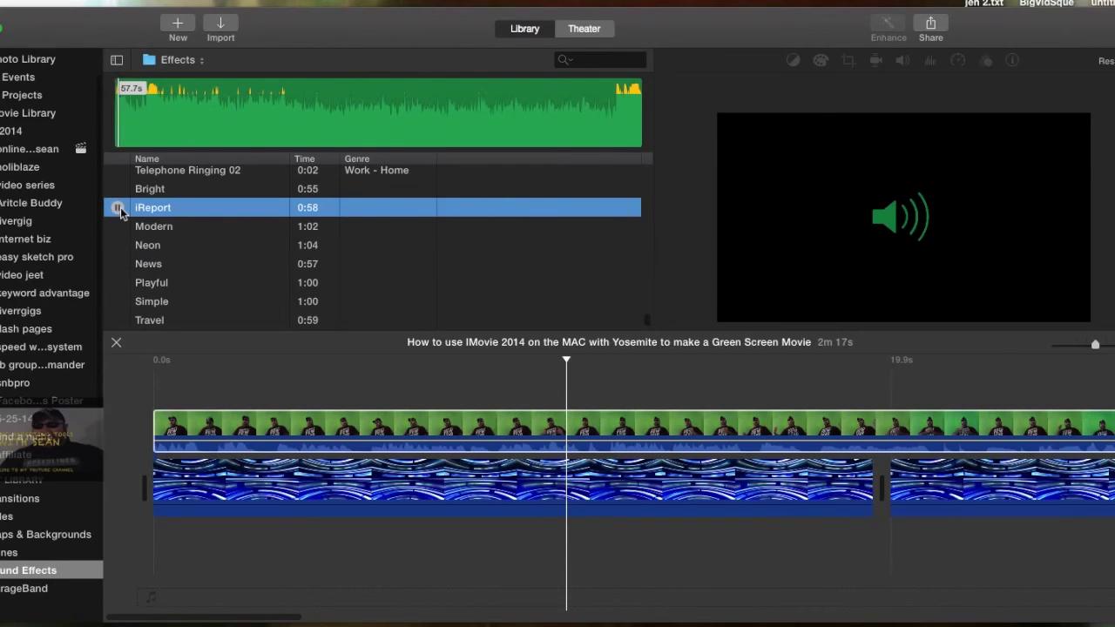
{"action": "left_click", "coordinate": [117, 209]}
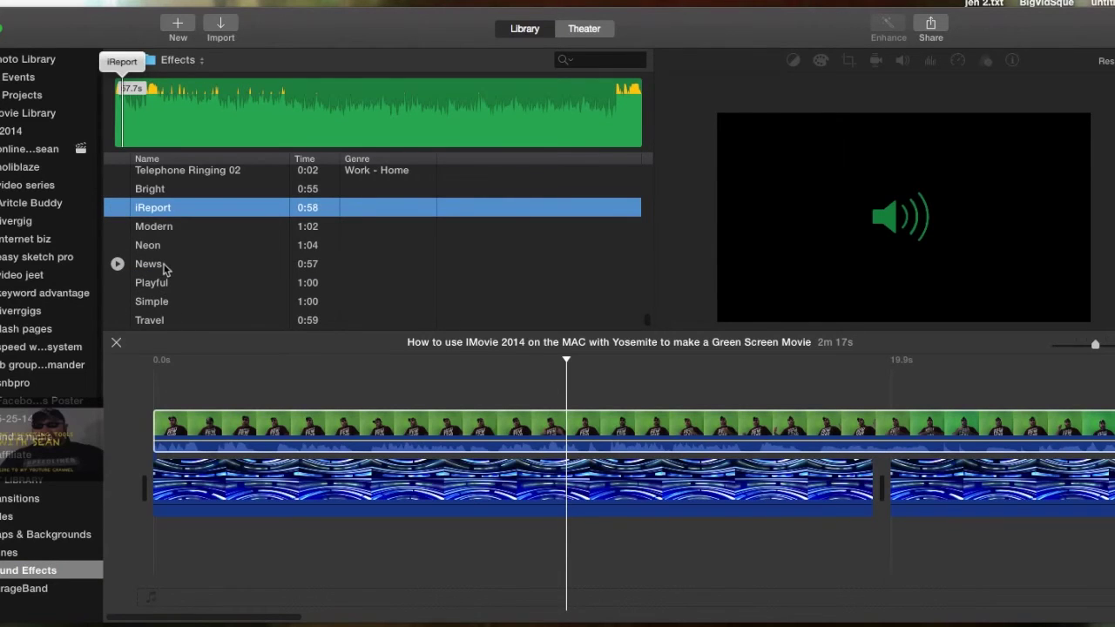
{"action": "left_click_drag", "start_coordinate": [166, 270], "coordinate": [174, 532]}
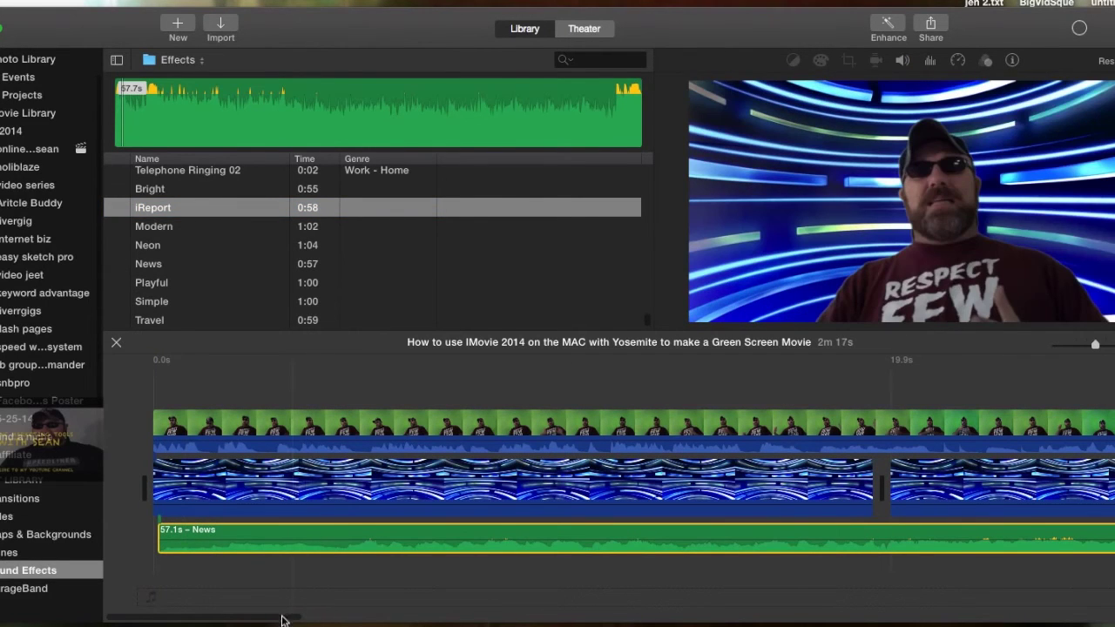
Trim the News audio clip from its end down to about 4.2 seconds
{"action": "scroll", "coordinate": [344, 619], "scroll_direction": "right", "scroll_amount": 15}
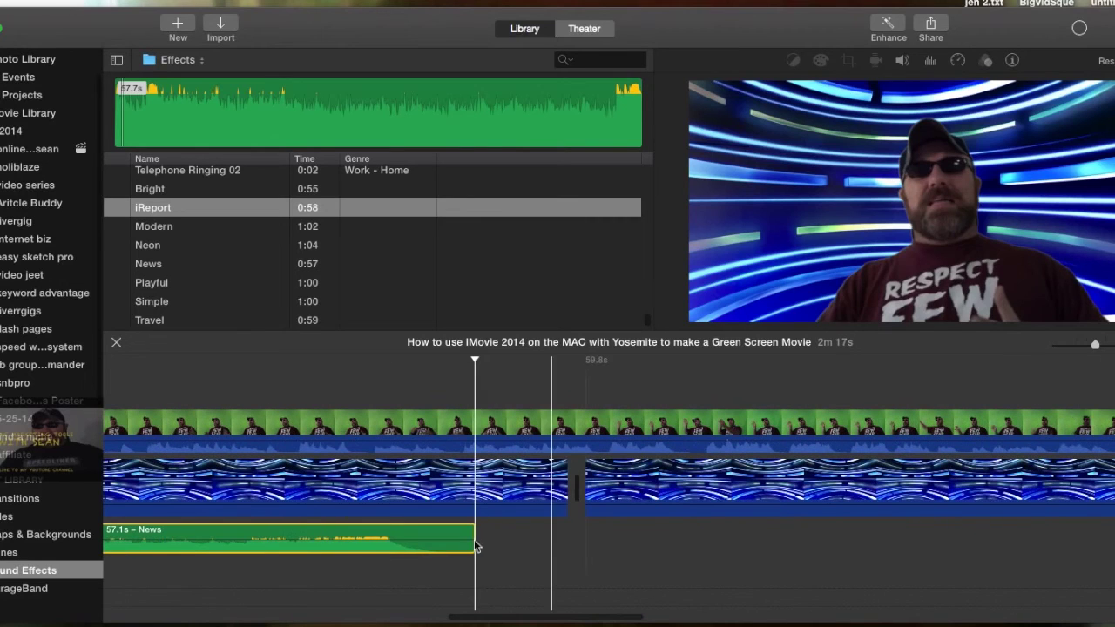
{"action": "mouse_move", "coordinate": [475, 546]}
{"action": "left_mouse_down"}
{"action": "mouse_move", "coordinate": [339, 527]}
{"action": "mouse_move", "coordinate": [474, 528]}
{"action": "left_mouse_up"}
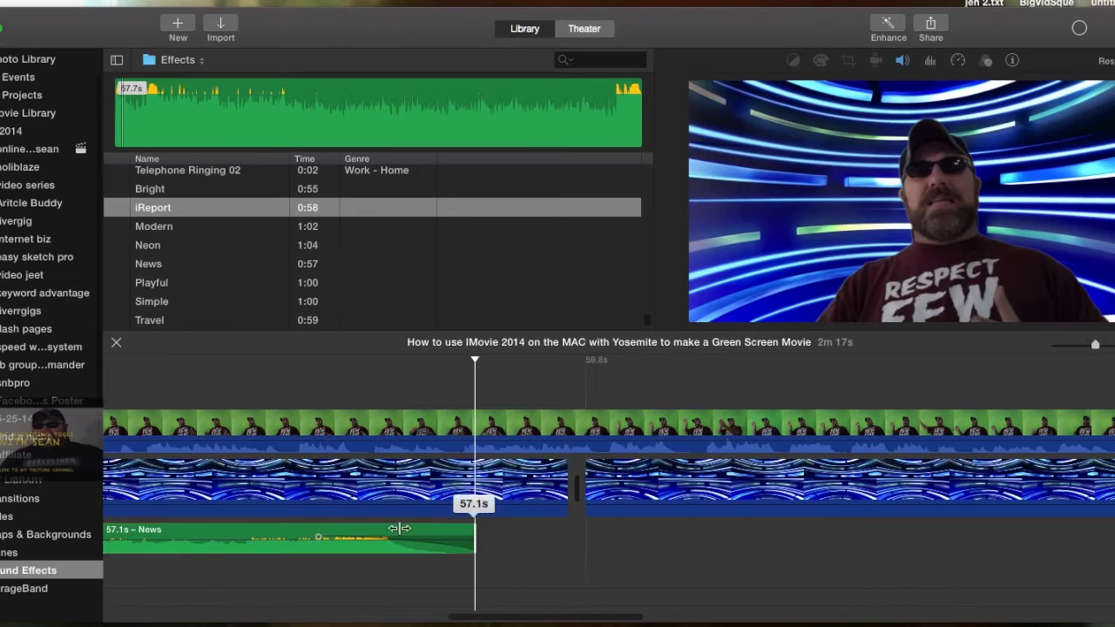
{"action": "left_click_drag", "start_coordinate": [398, 528], "coordinate": [296, 540]}
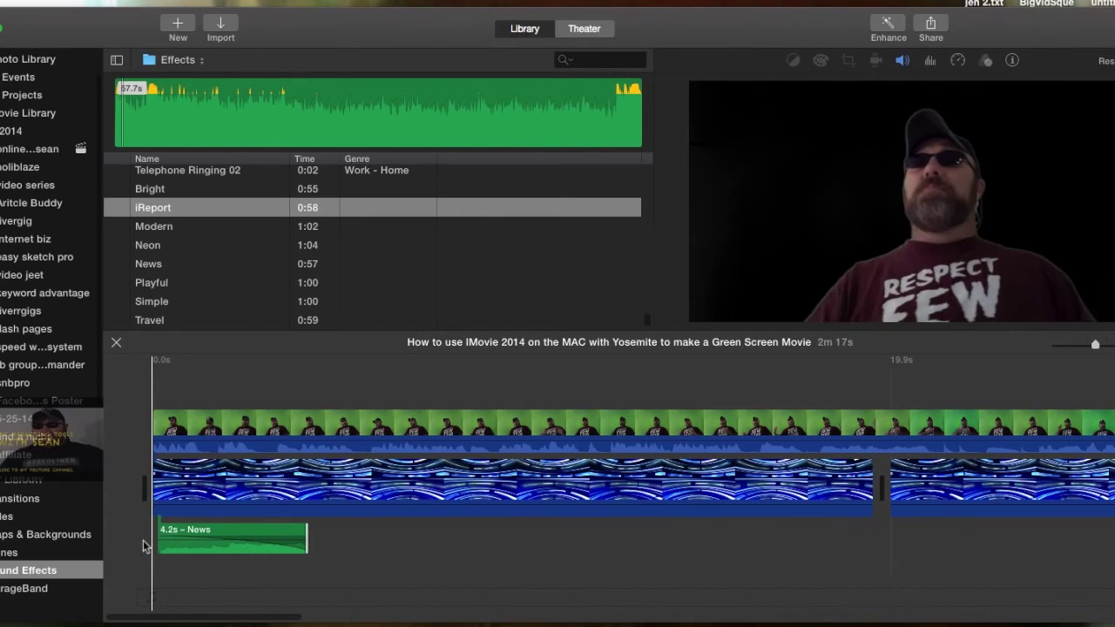
{"action": "key", "text": "space"}
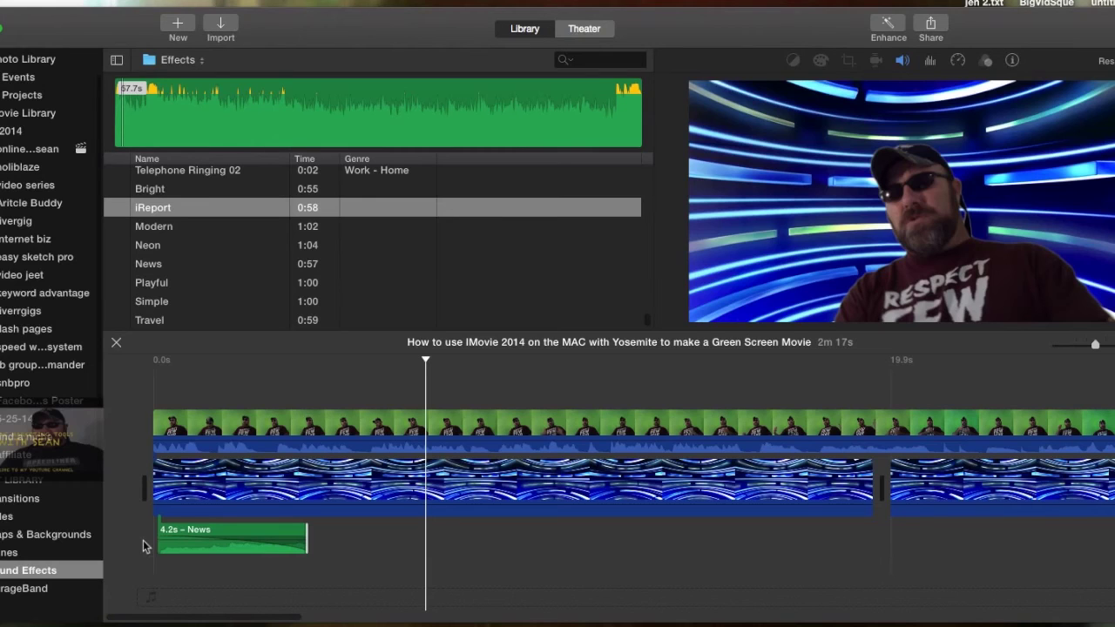
{"action": "left_click", "coordinate": [934, 24]}
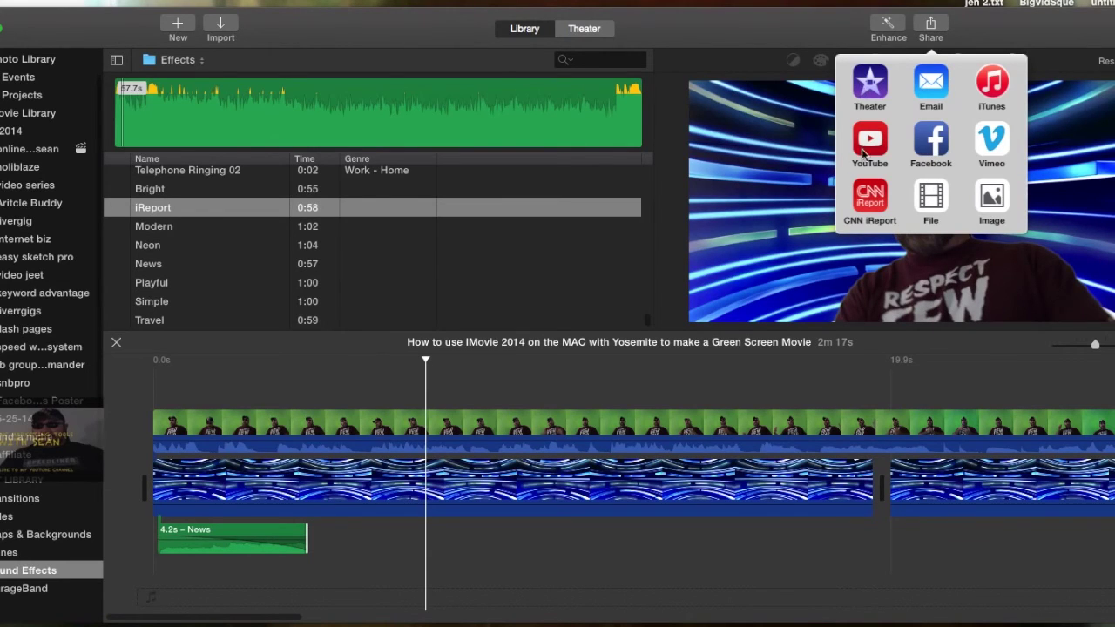
{"action": "left_click", "coordinate": [745, 23]}
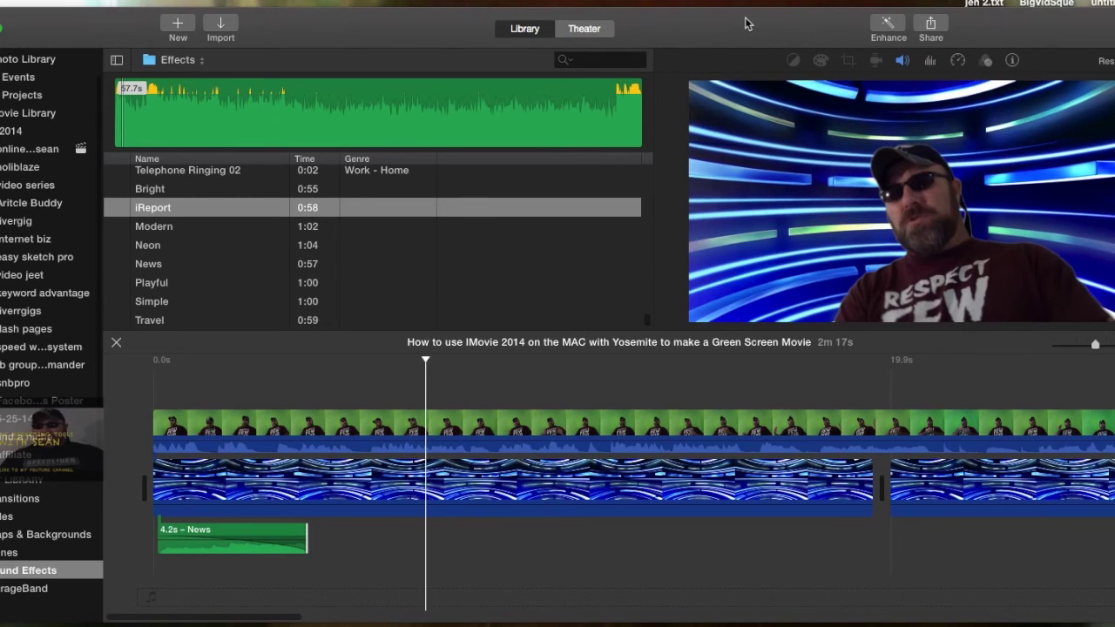